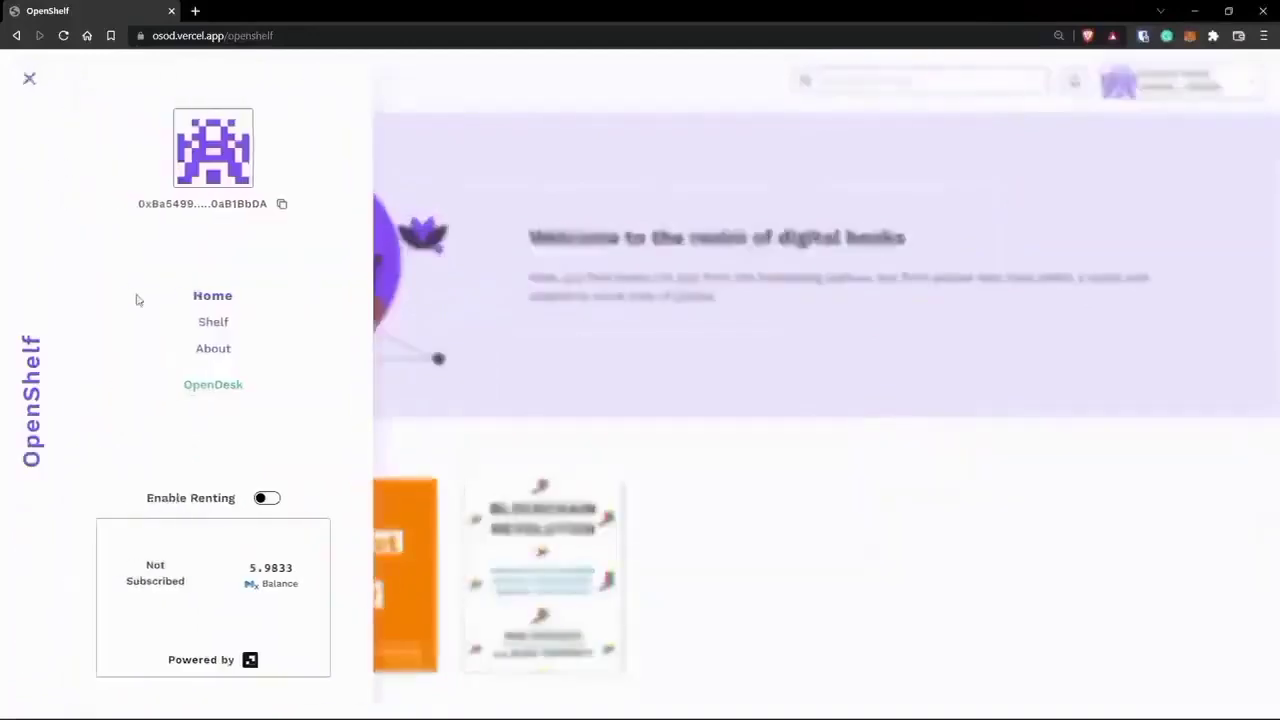
- Start a new OpenDesk book and upload The Monk Who Sold His Ferrari e-book
click(211, 381)
click(620, 322)
click(366, 300)
double_click(250, 254)
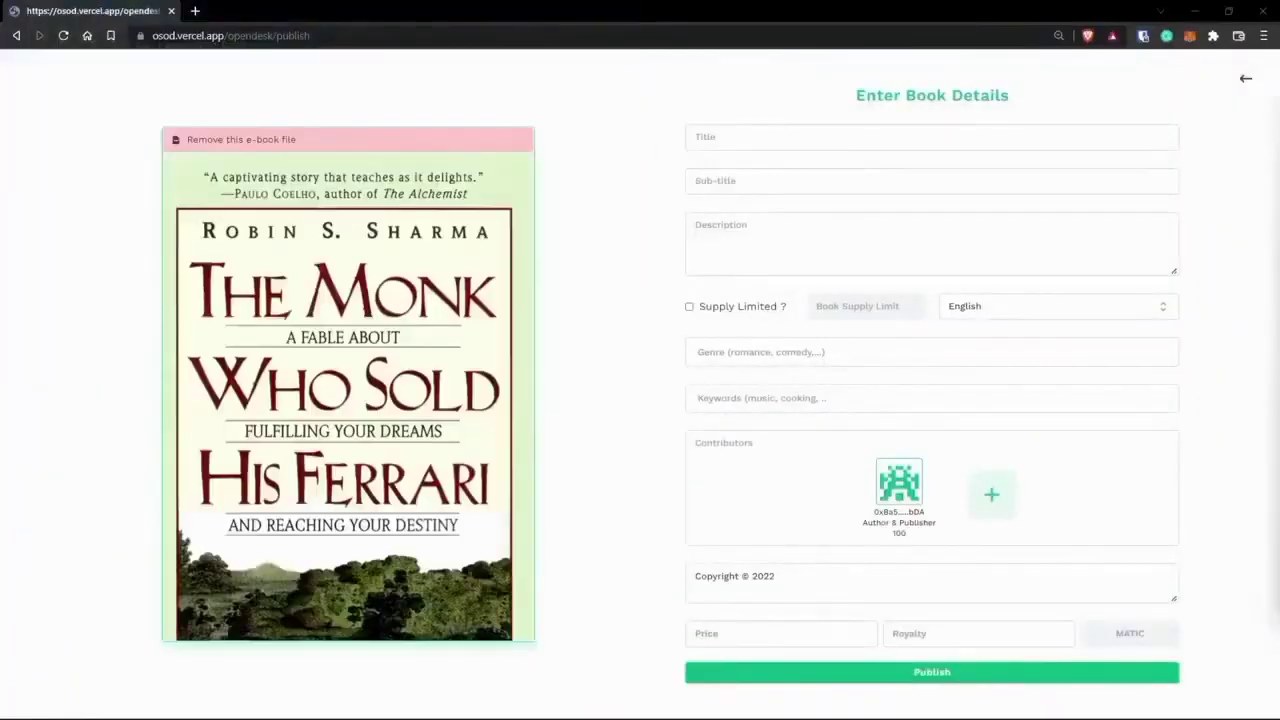
scroll(282, 300, down, 5)
scroll(288, 350, down, 5)
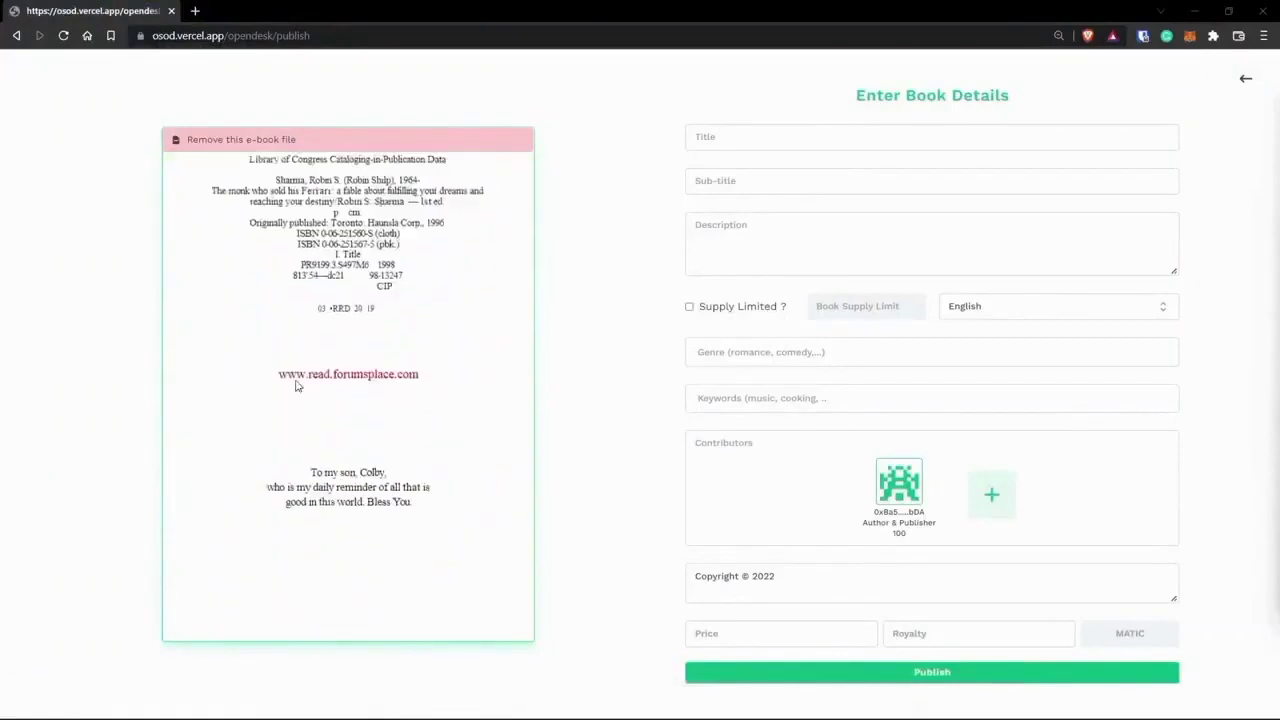
scroll(294, 380, down, 5)
- Enter the title 'The Monk Who Sold His Ferrari', its subtitle, and paste the description
click(740, 140)
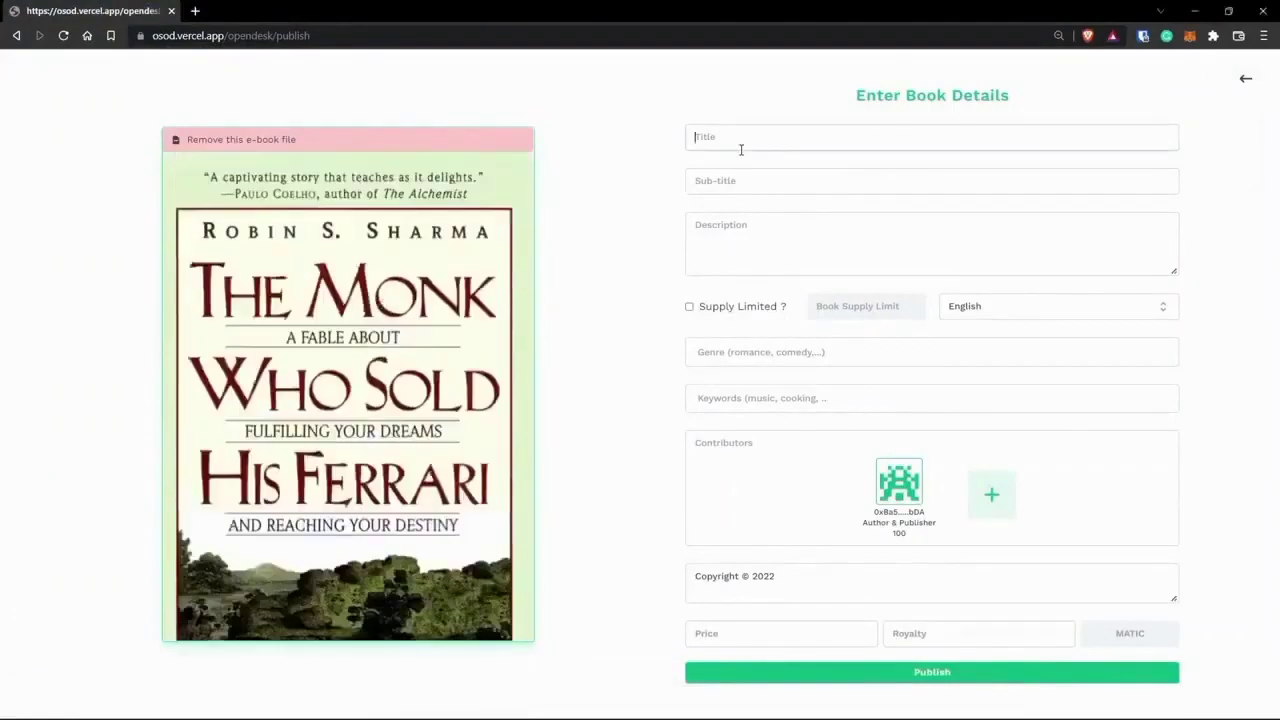
text(The Monk Who Sold His Ferrari)
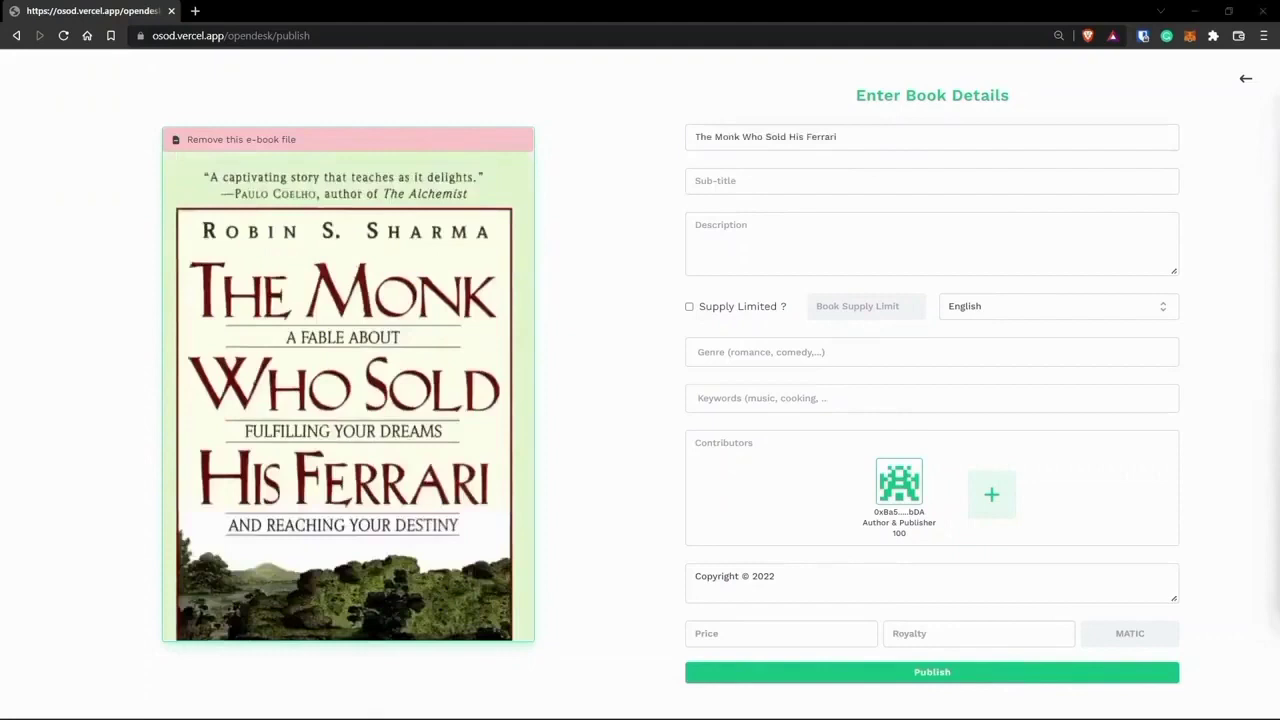
click(860, 180)
text(A Fable About Fulfilling Your Dreams and Reaching Your Destiny)
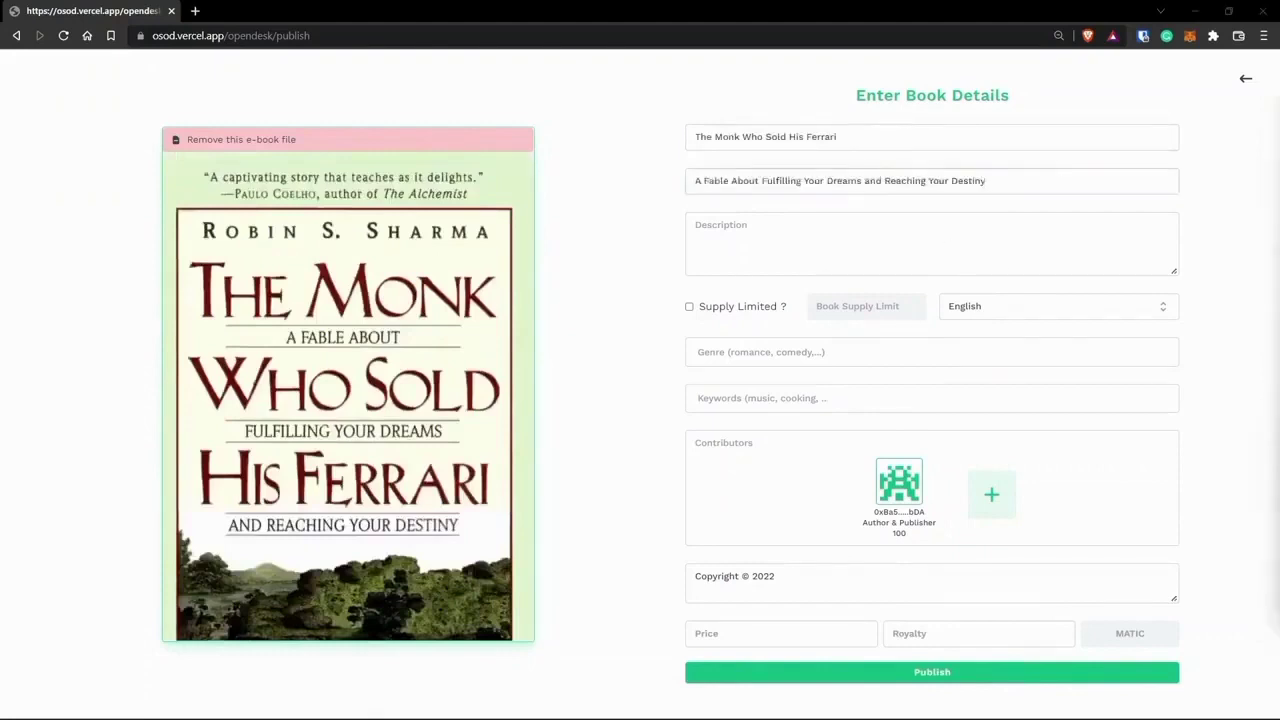
click(718, 248)
key(ctrl+v)
scroll(737, 225, up, 5)
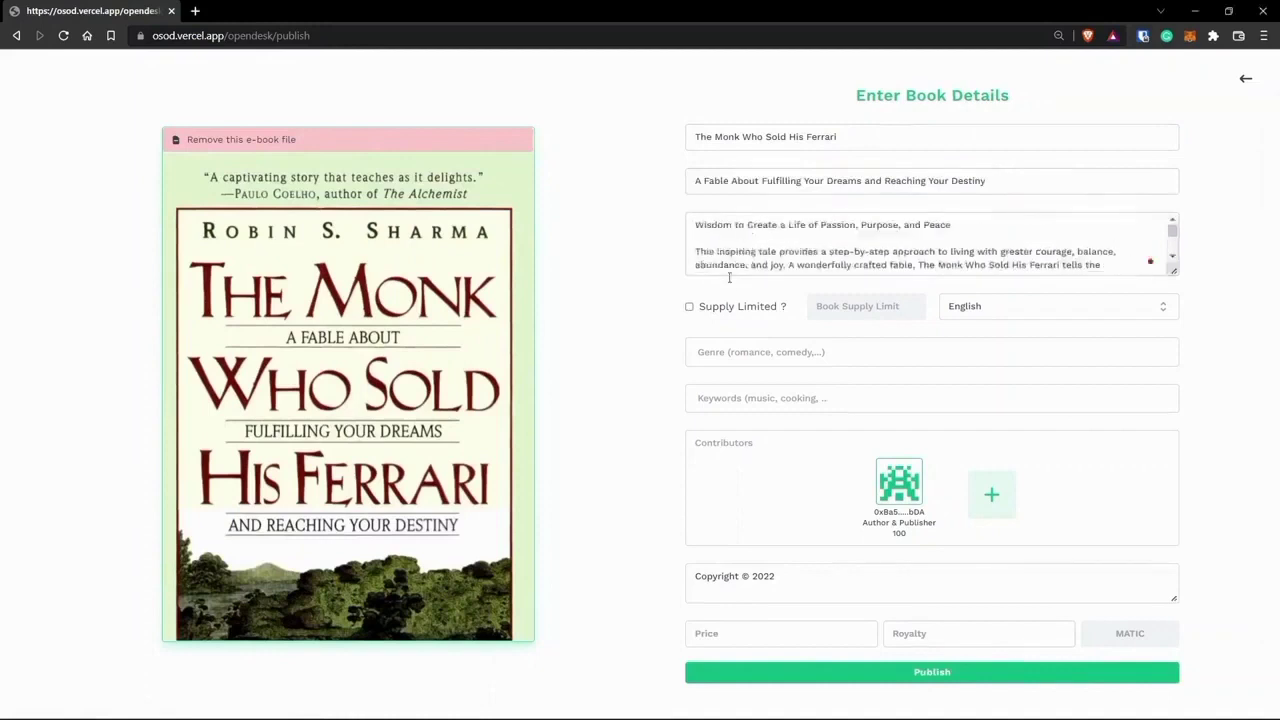
- Limit supply to 15, add genres Fiction and Inspiration, and keyword Business Fable
click(757, 309)
click(876, 308)
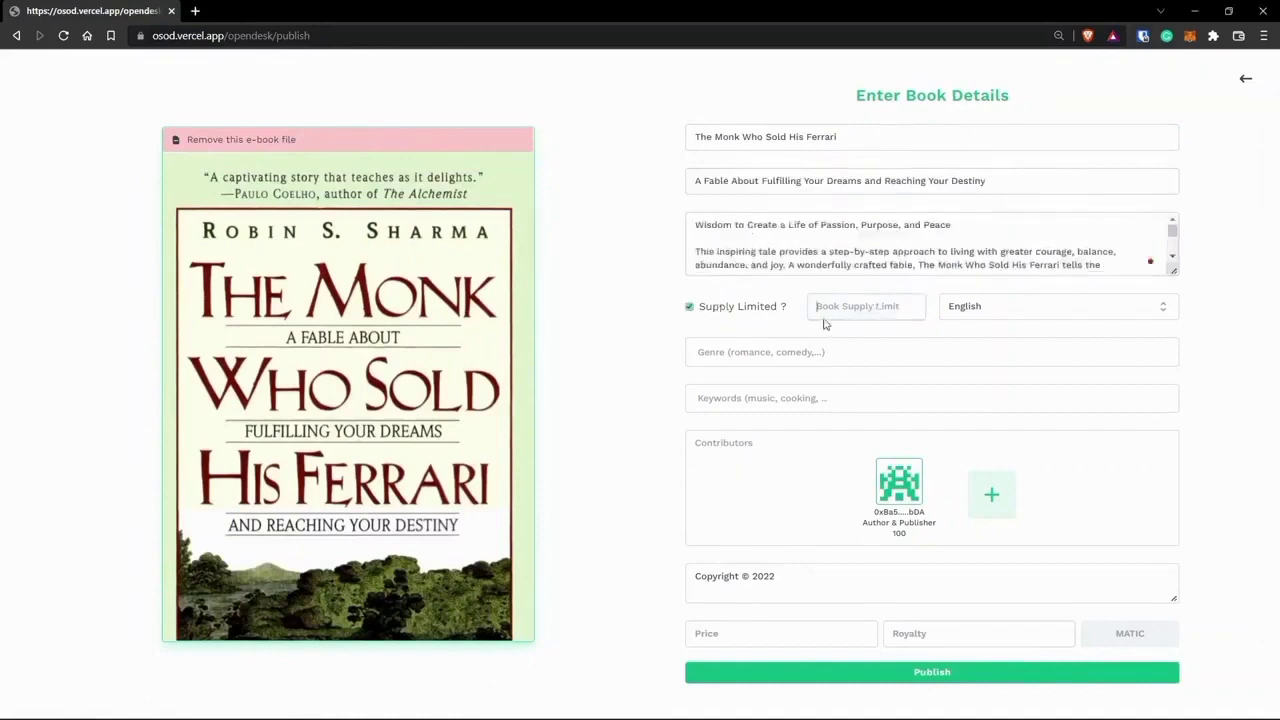
text(15)
click(776, 352)
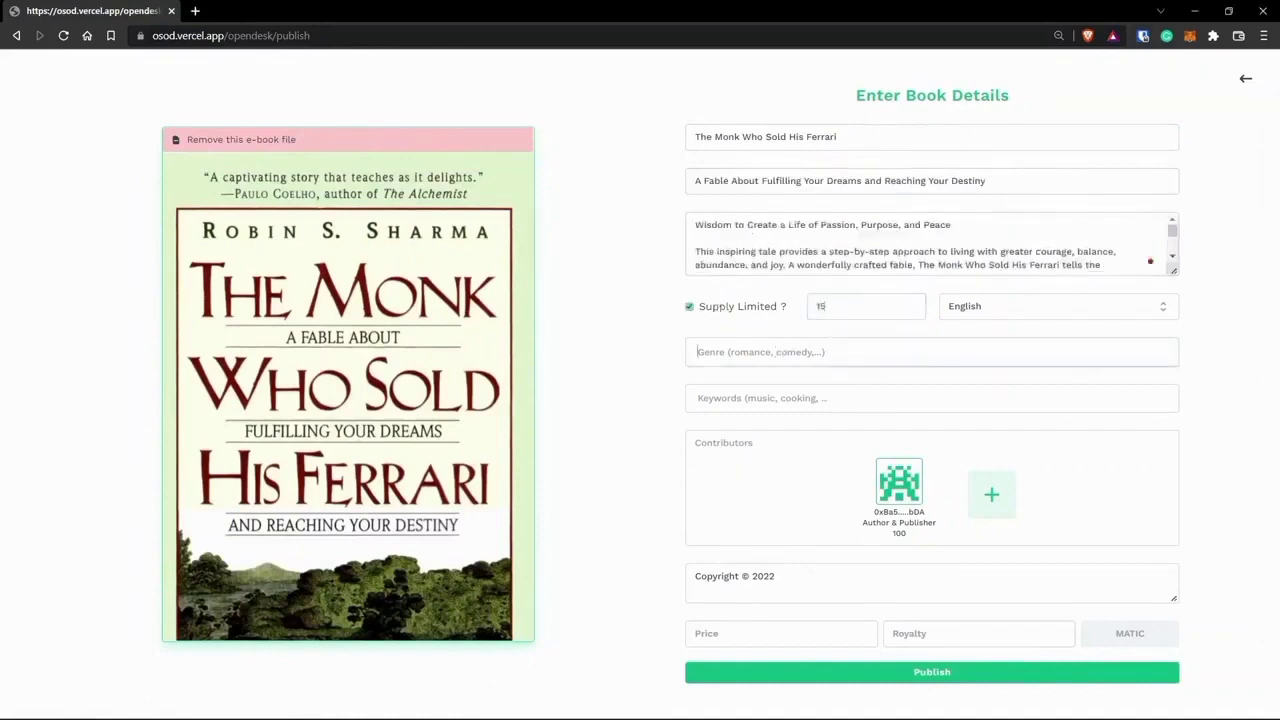
text(Fiction)
key(Return)
text(Inspiratio)
text(n)
key(Return)
key(Tab)
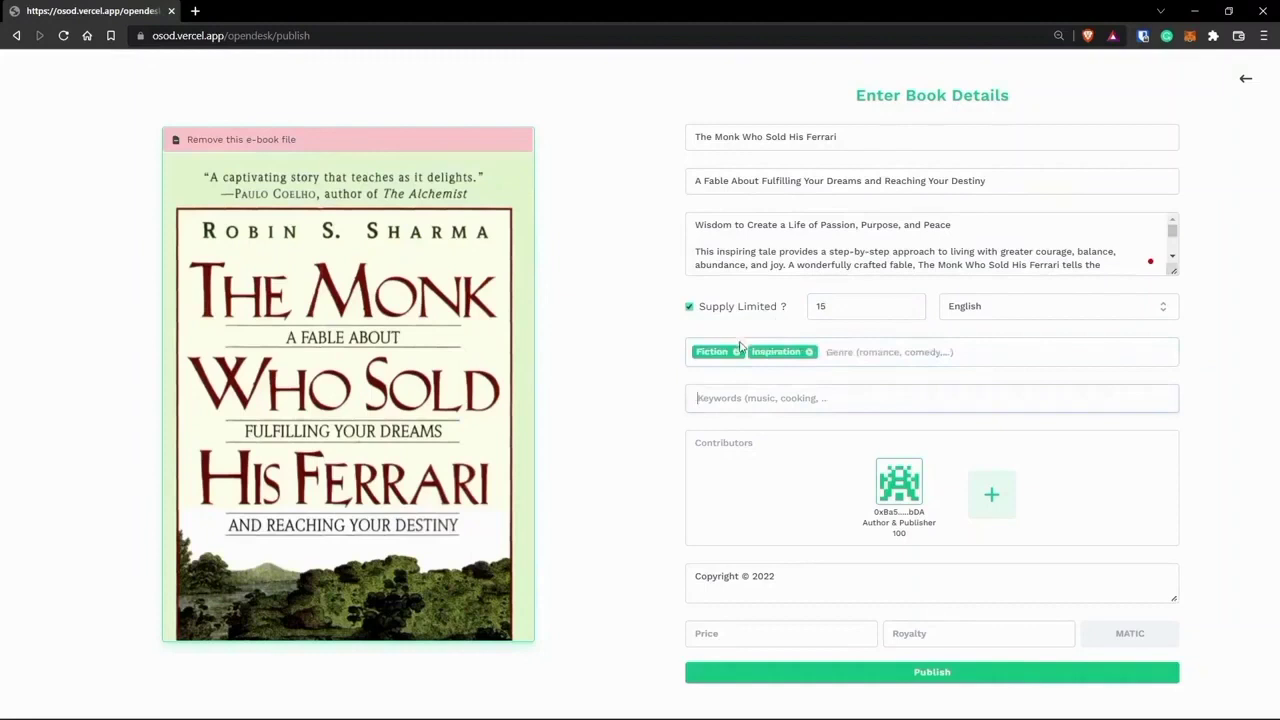
text(Bus)
text(iness Fab)
text(le)
key(Return)
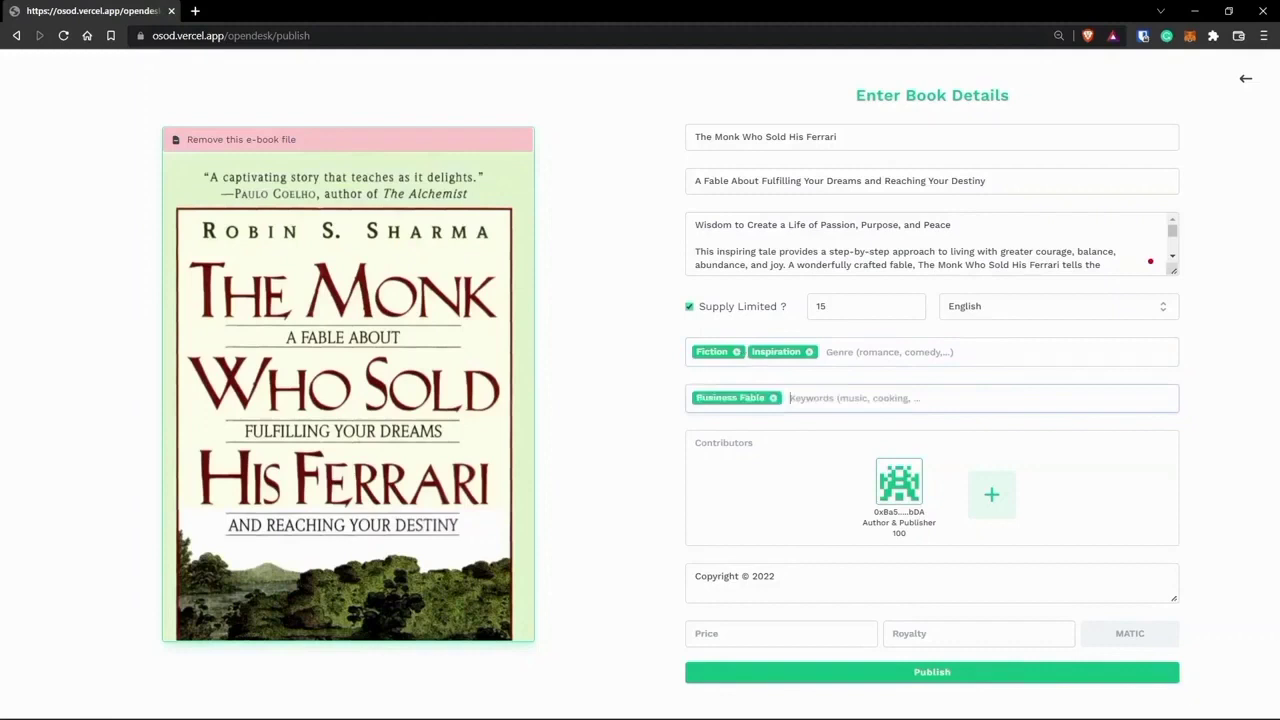
- Add a contributor wallet with a 70 share and the role Co-Author
click(991, 494)
key(ctrl+v)
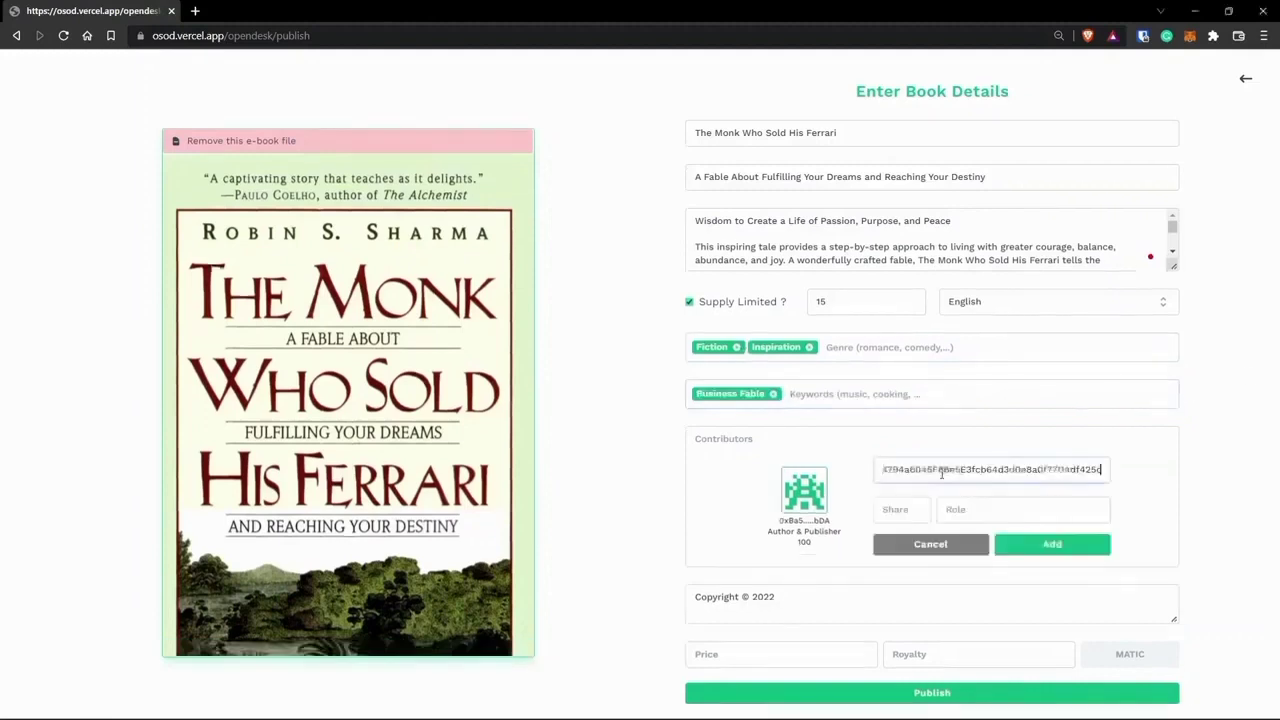
click(900, 509)
text(70)
key(Tab)
text(C)
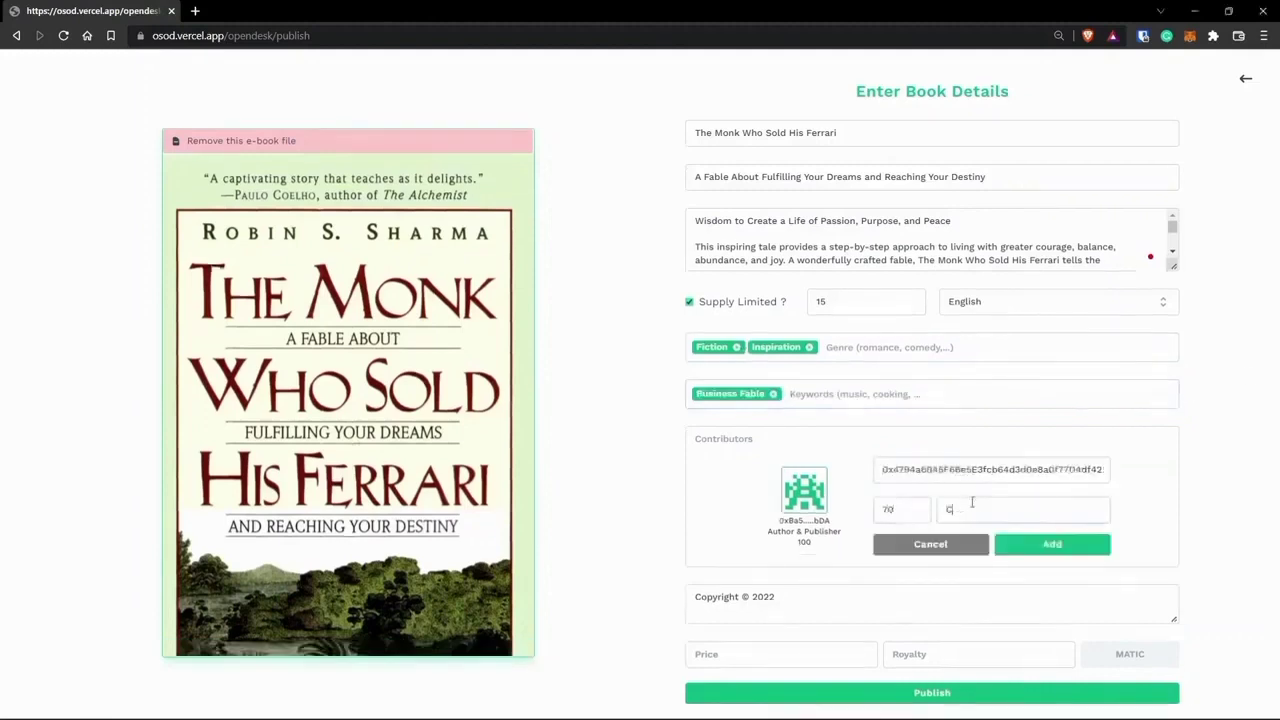
text(o-Author)
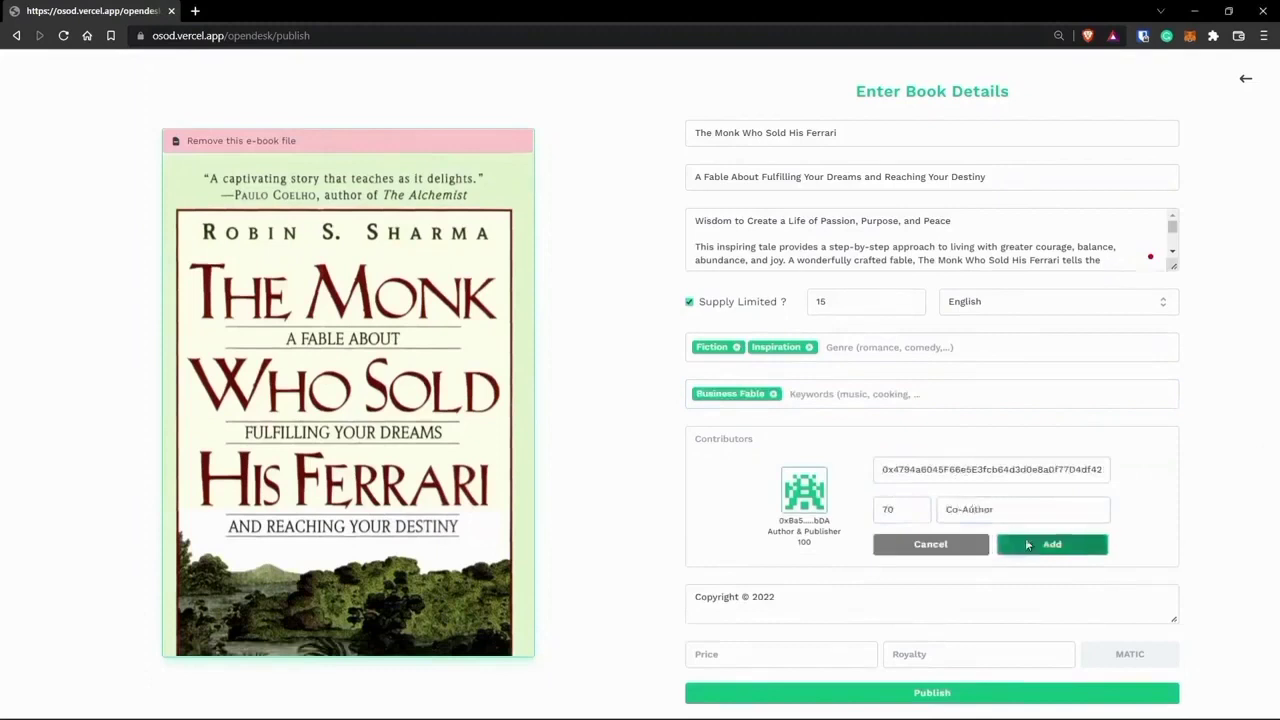
click(1050, 544)
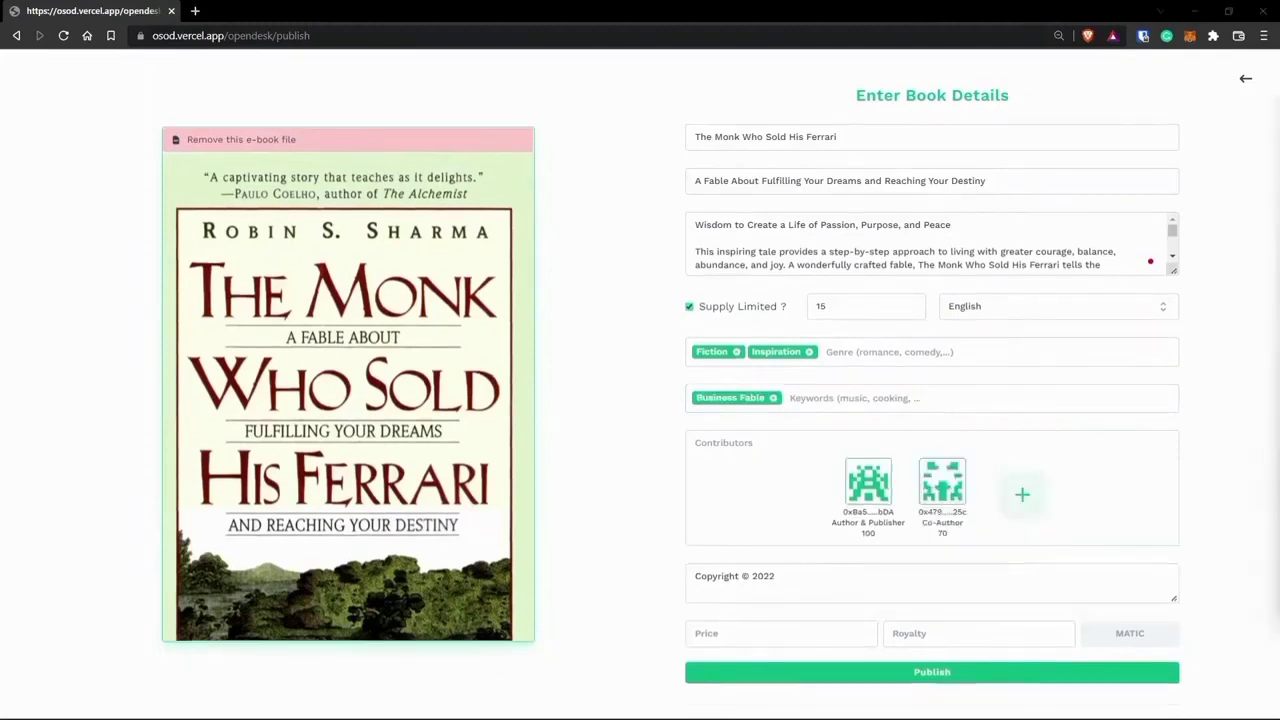
- Replace the copyright notice with the full text and set the price to 1.25
double_click(756, 577)
key(ctrl+v)
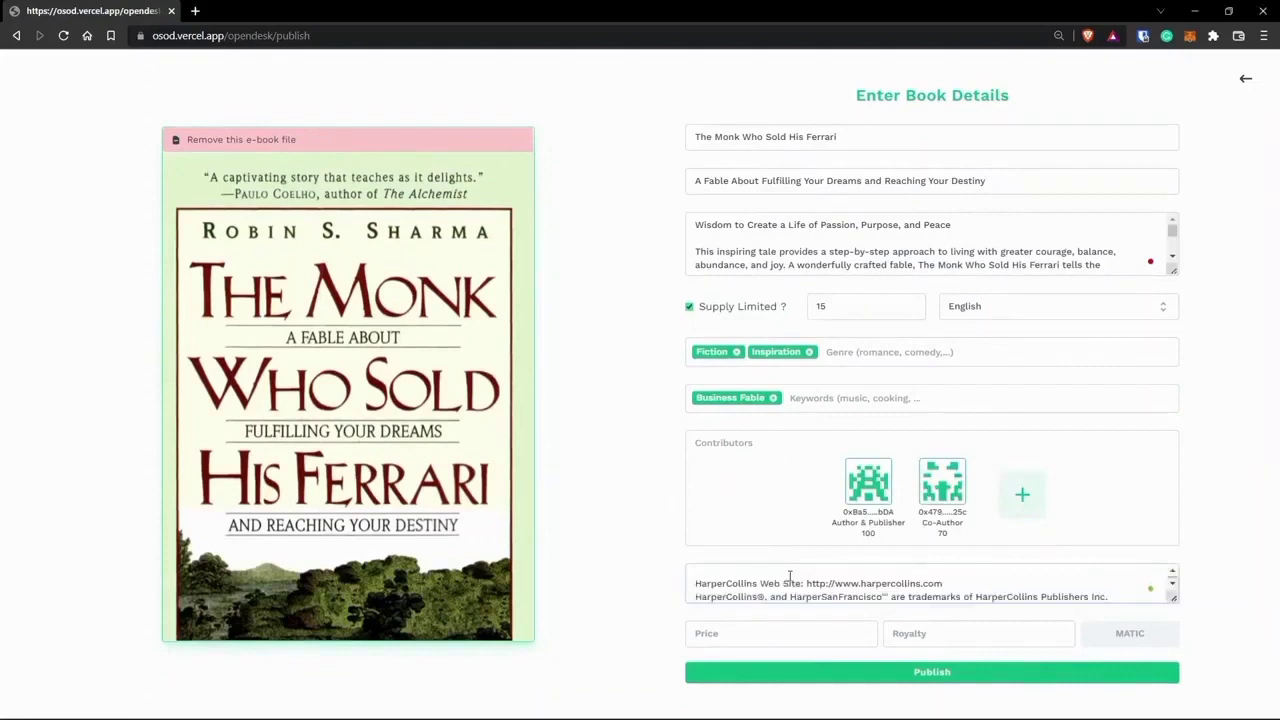
click(744, 640)
text(1.25)
key(Tab)
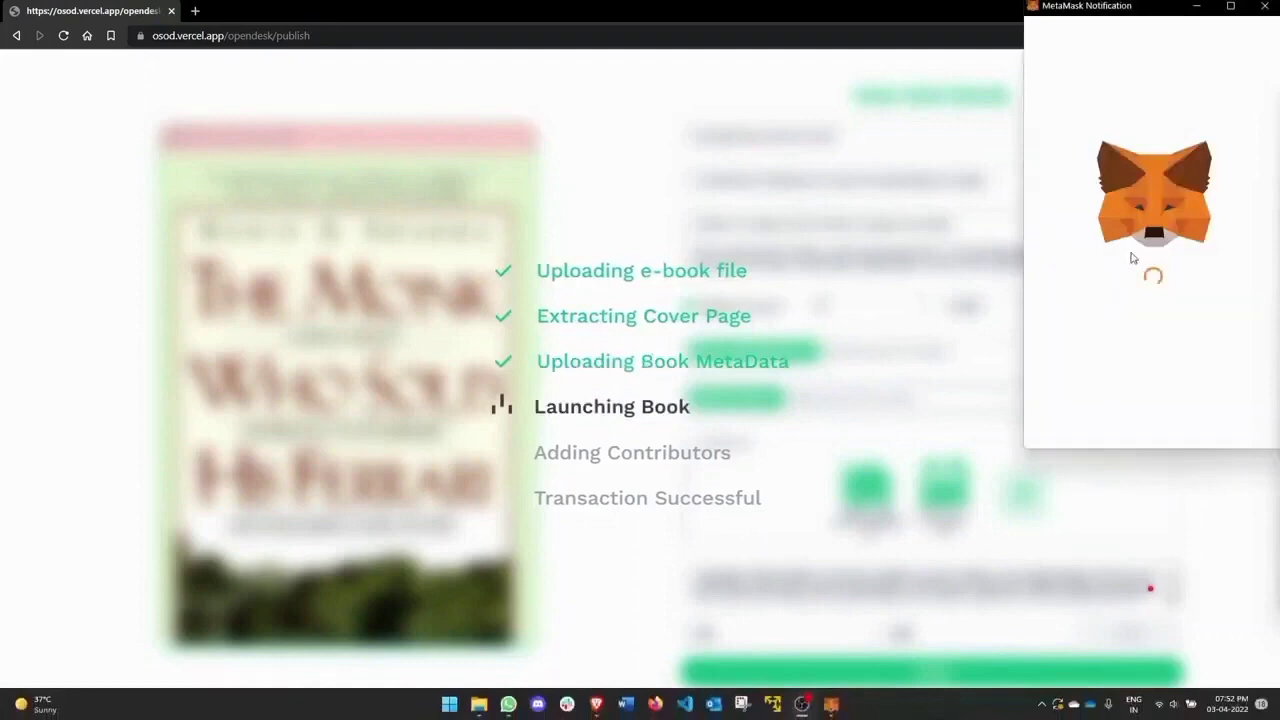
- Approve the book-launch and add-contributors transactions in MetaMask
scroll(1150, 320, down, 2)
click(1203, 420)
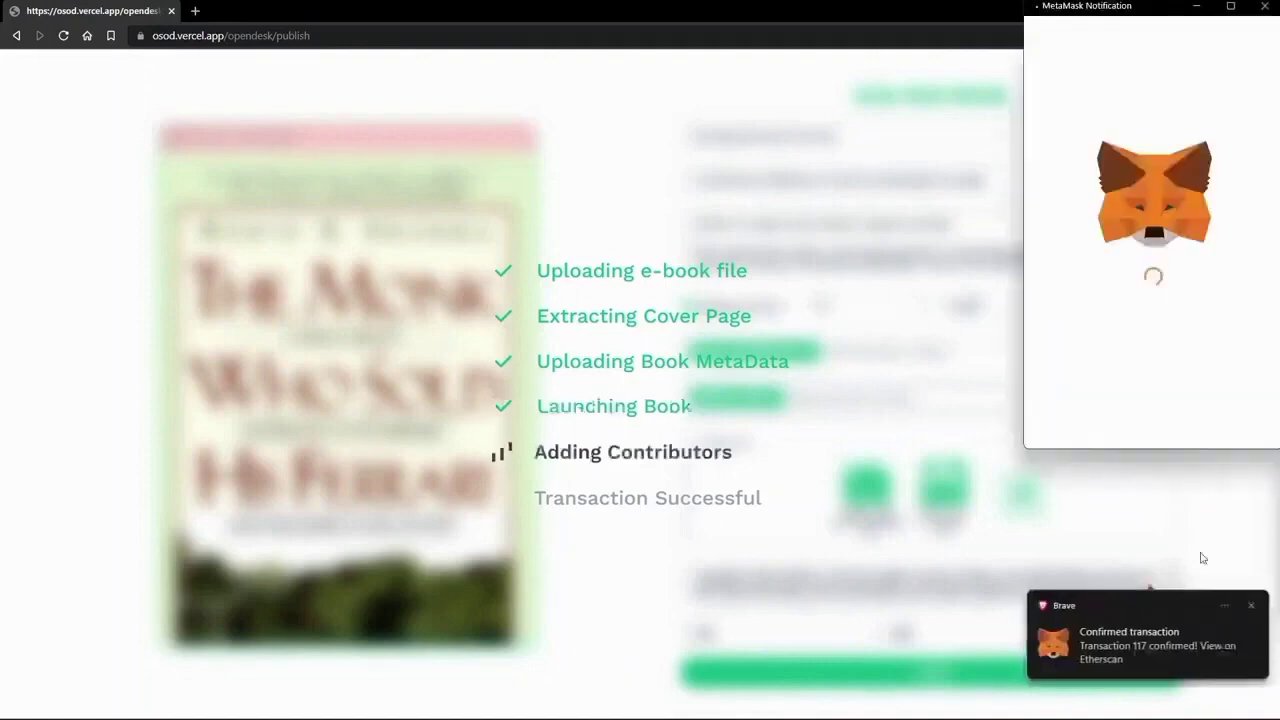
click(1206, 427)
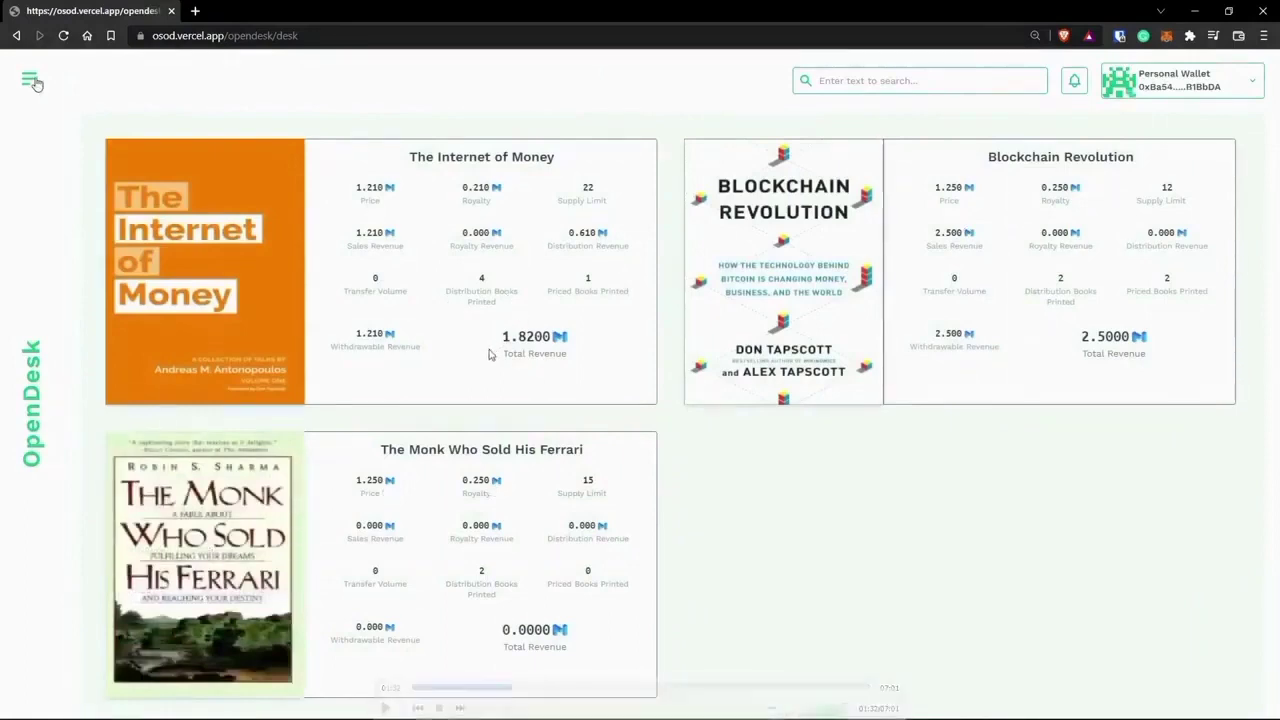
- Switch from OpenDesk to OpenShelf through the navigation menu
click(30, 80)
click(204, 446)
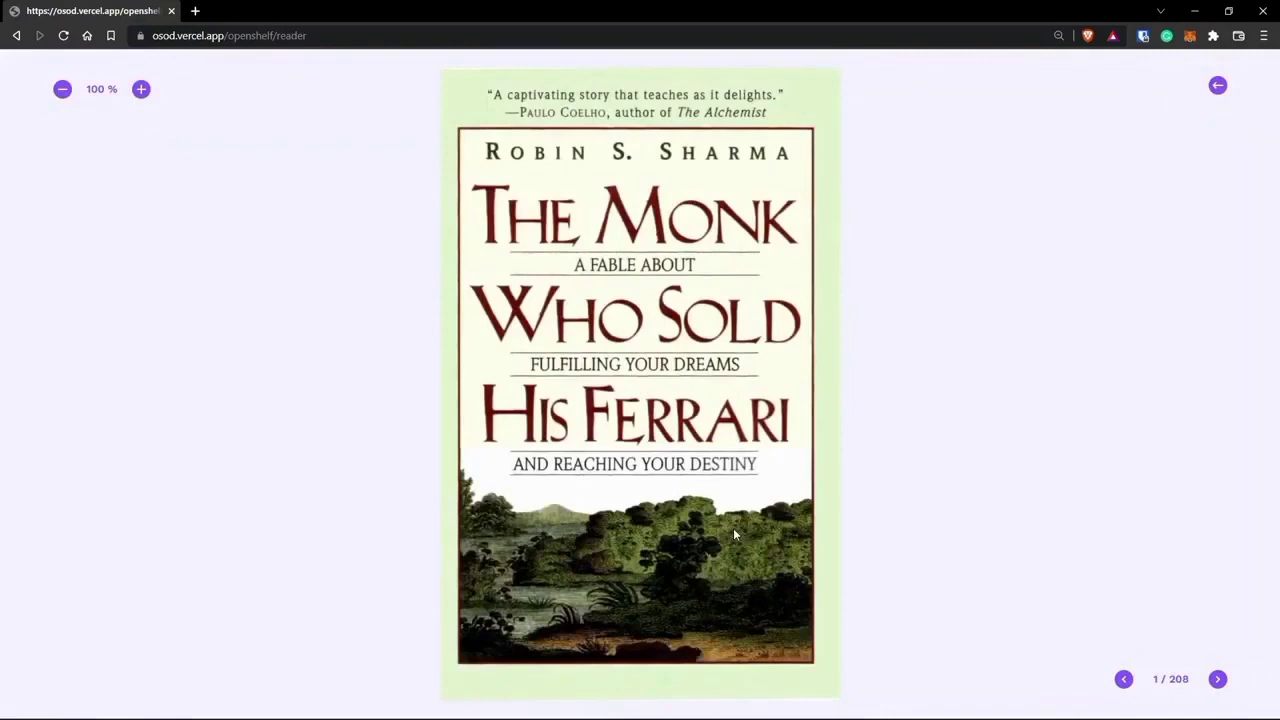
- Zoom into the reader page and turn to the next page
click(141, 89)
click(1217, 680)
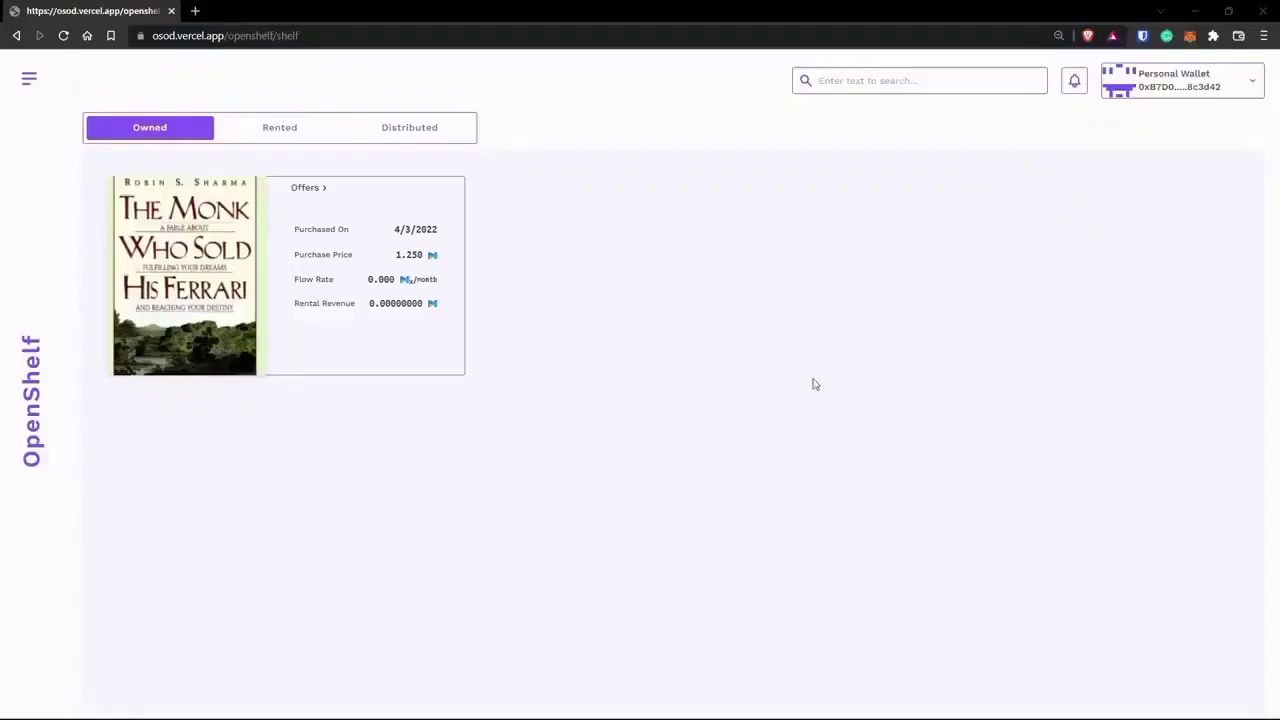
- Toggle Enable Renting in the side menu, approve the subscription, and close the menu
click(27, 82)
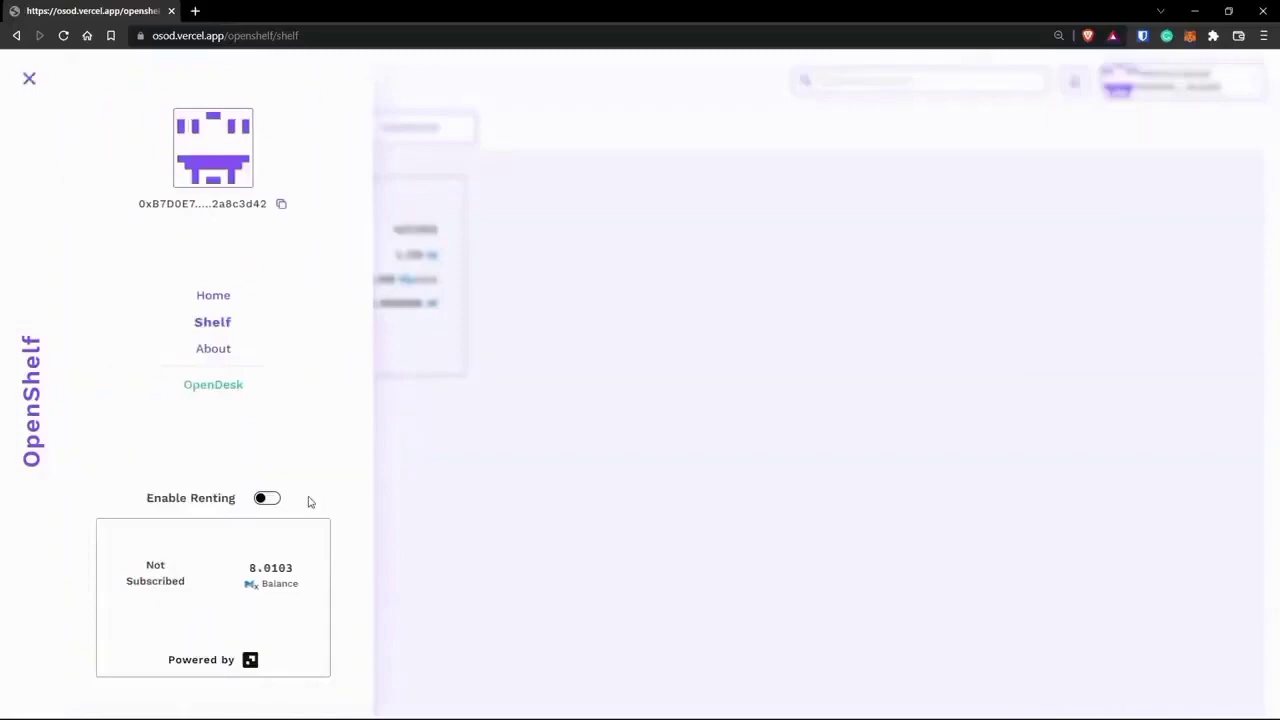
click(266, 497)
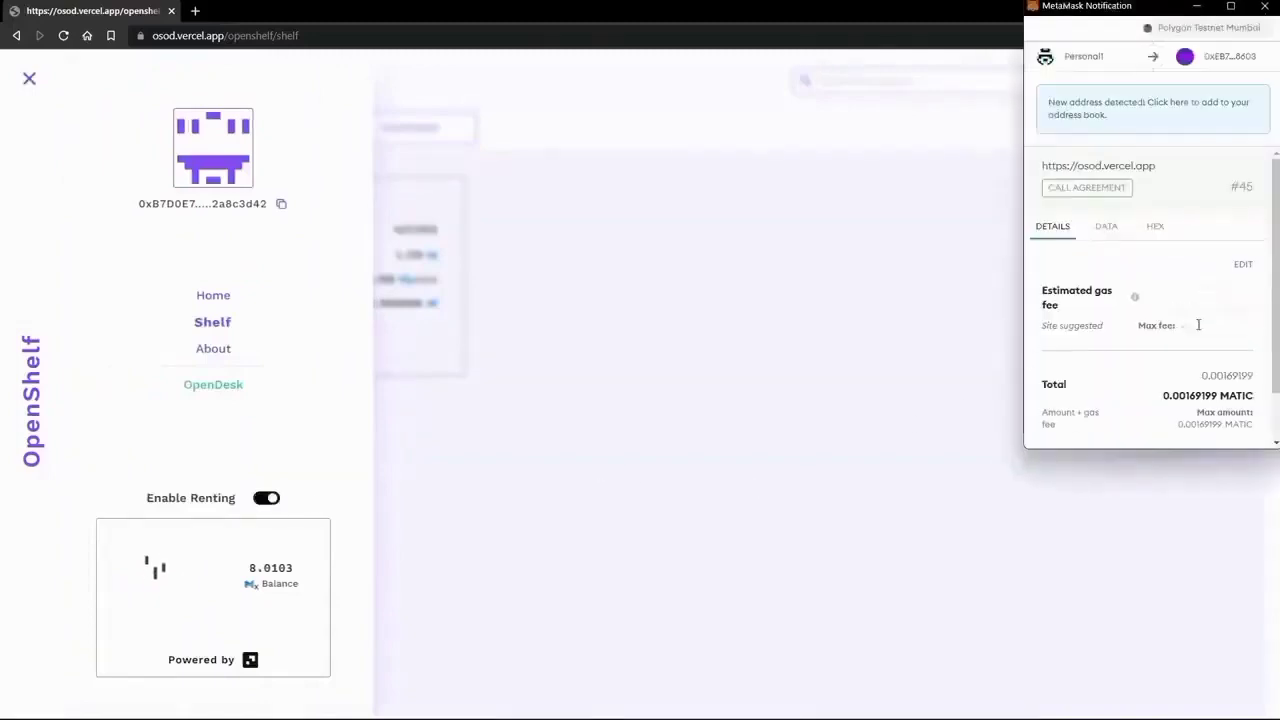
click(1200, 422)
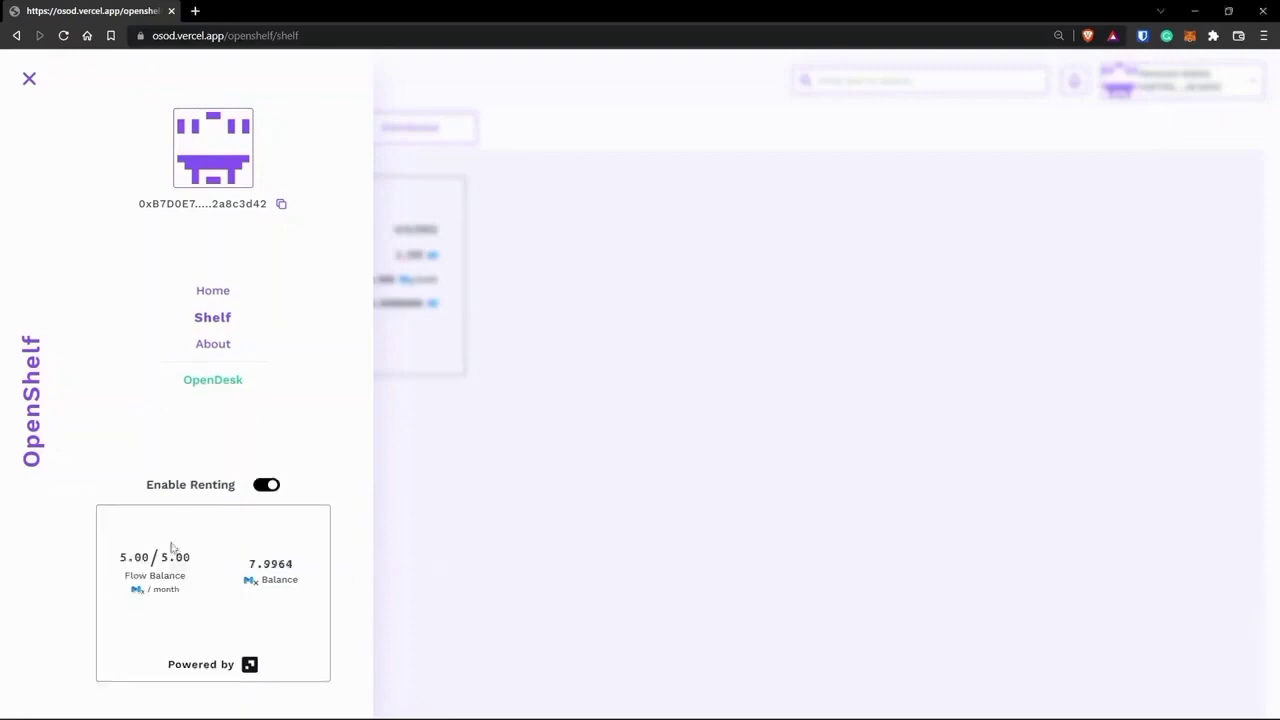
click(443, 477)
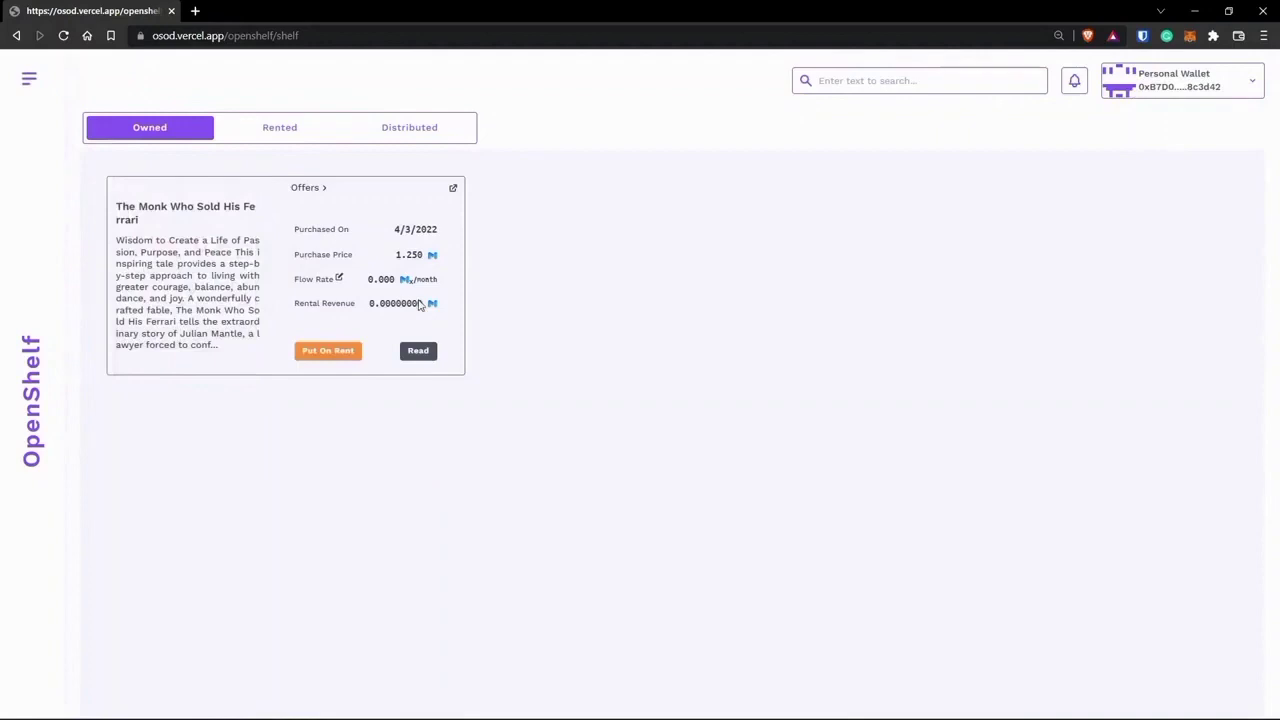
- Change the book's rental flow rate to .85
click(339, 279)
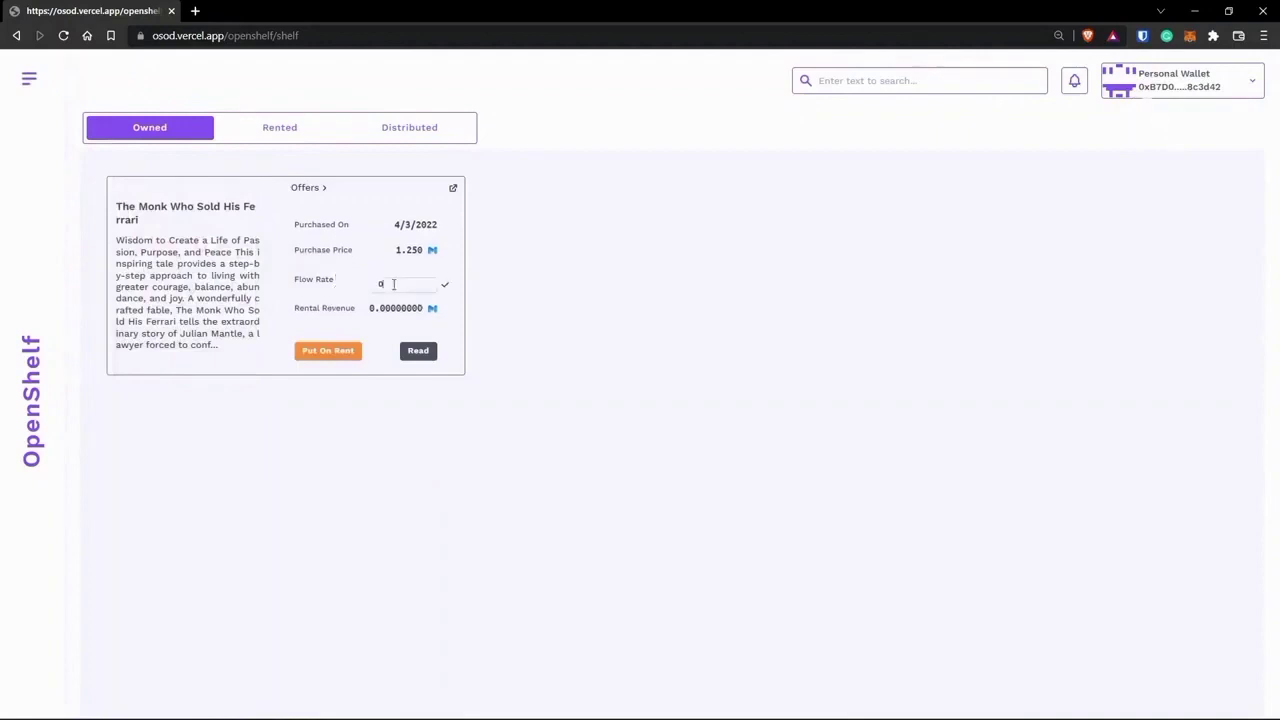
text(.85)
click(445, 285)
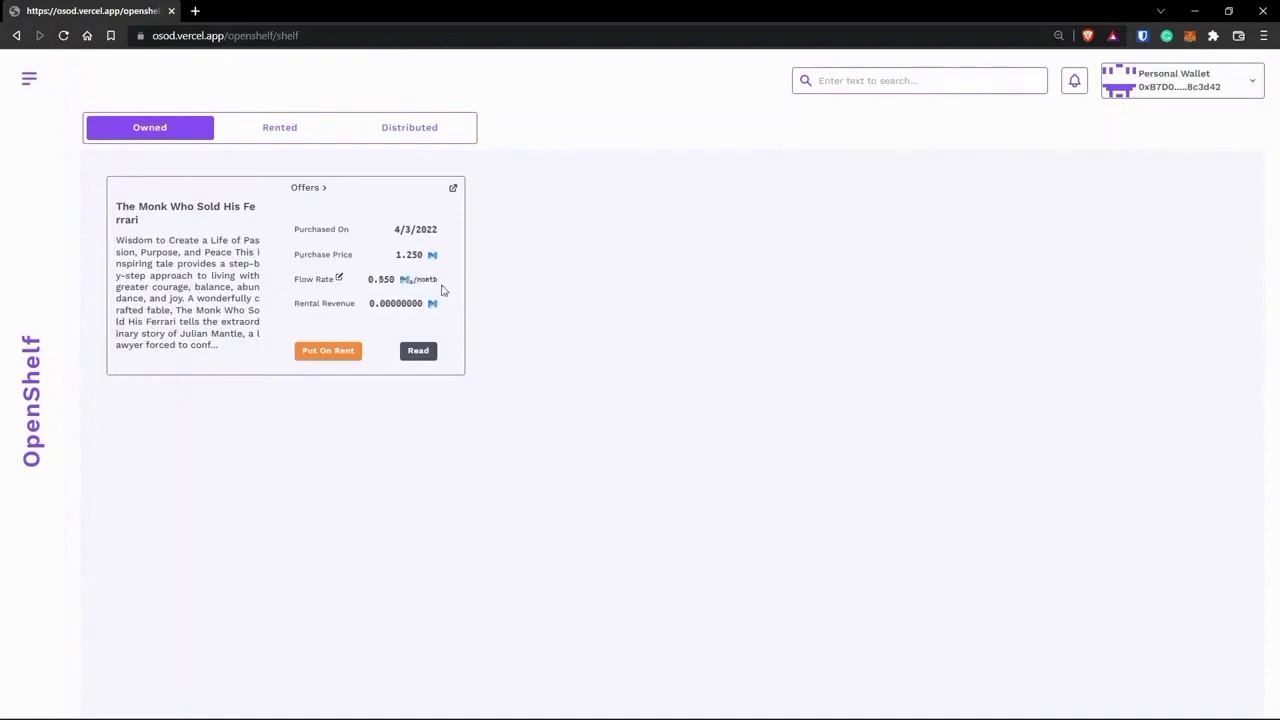
- Put the owned copy on rent, approving both transactions, then open its public page
click(328, 350)
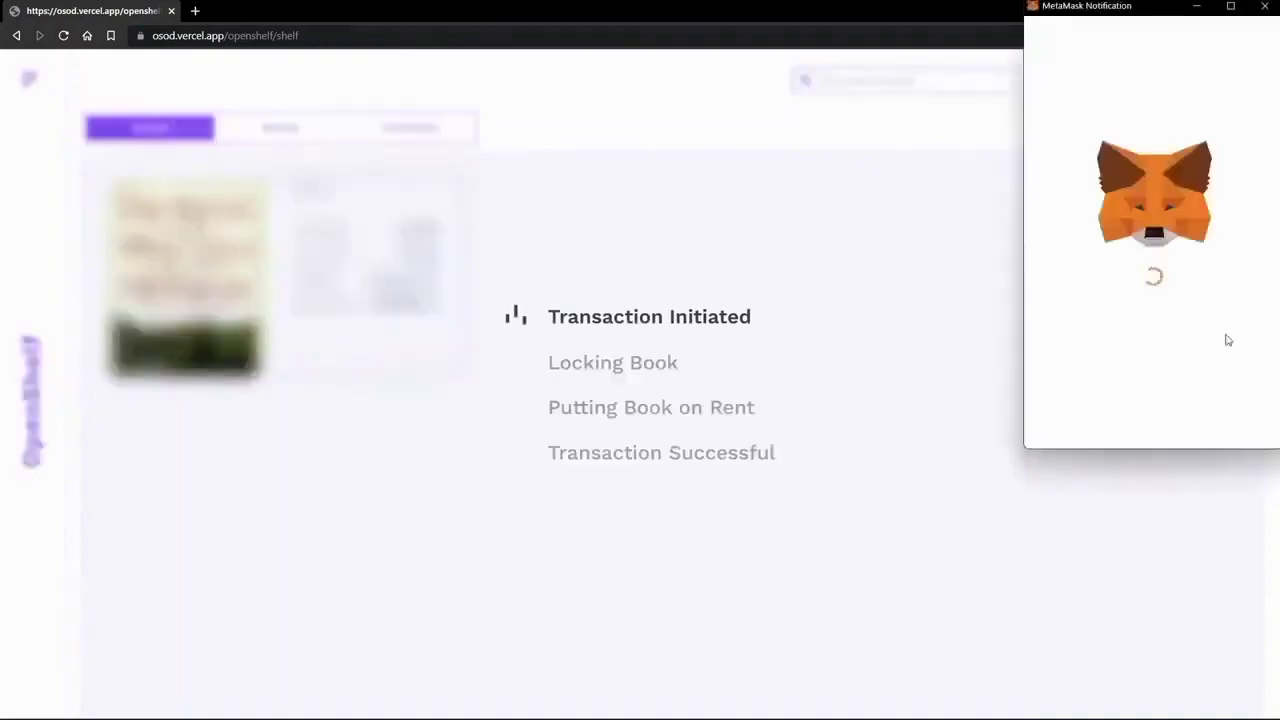
click(1226, 430)
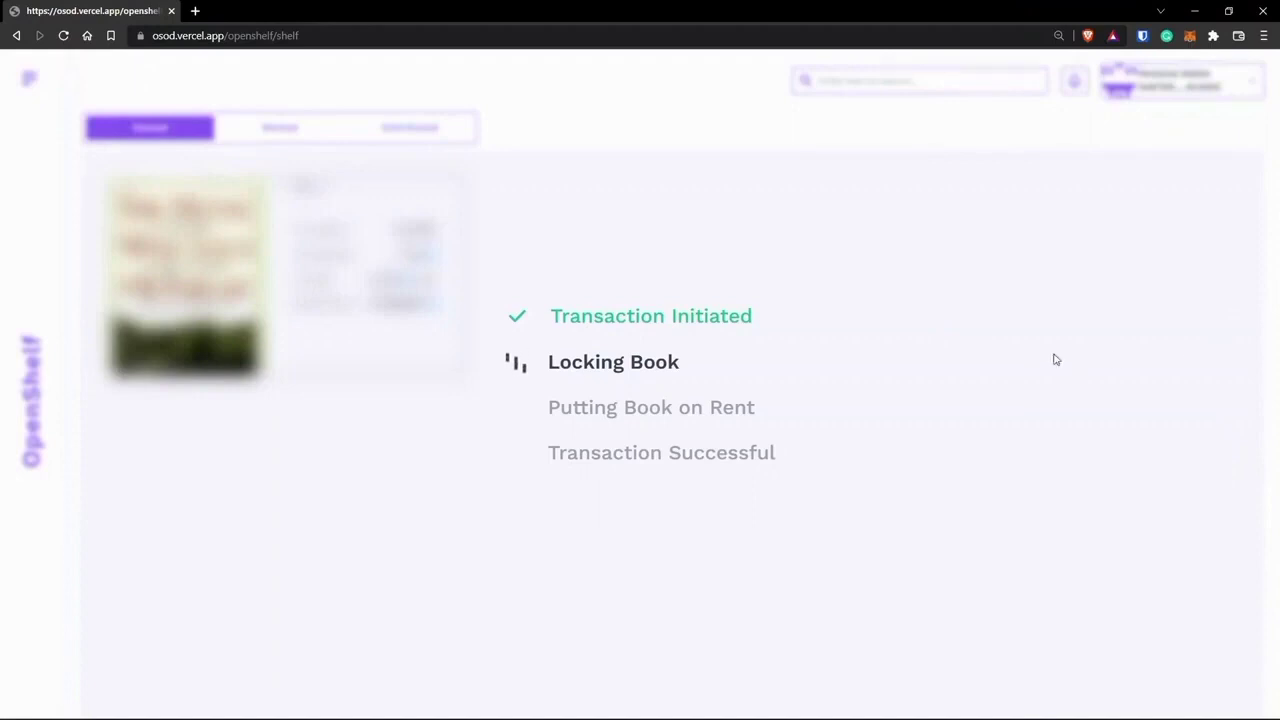
click(1251, 605)
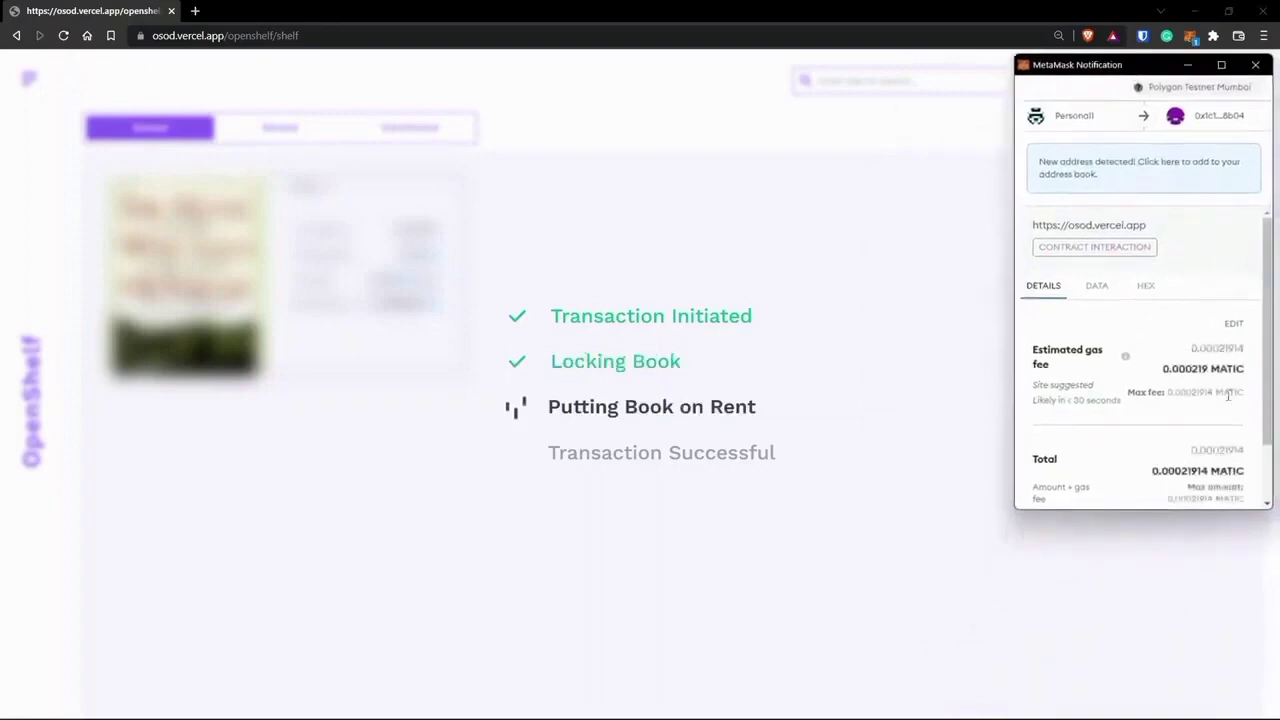
click(1210, 480)
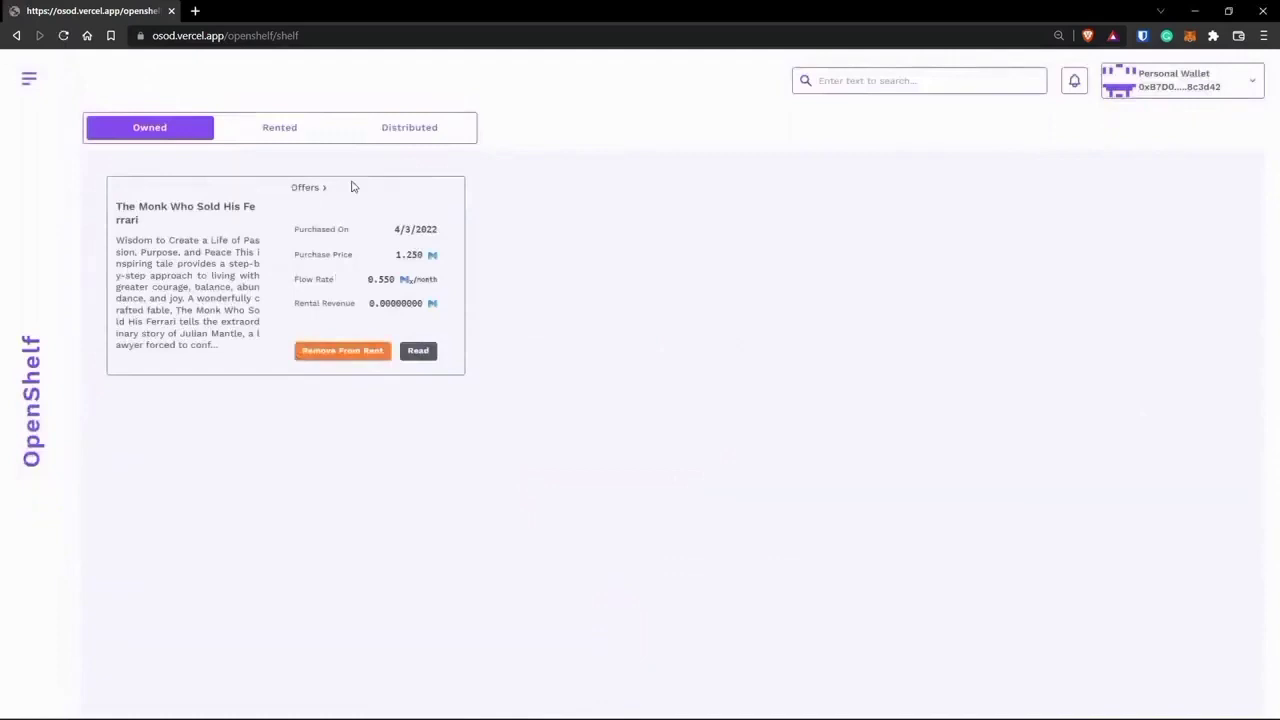
click(452, 189)
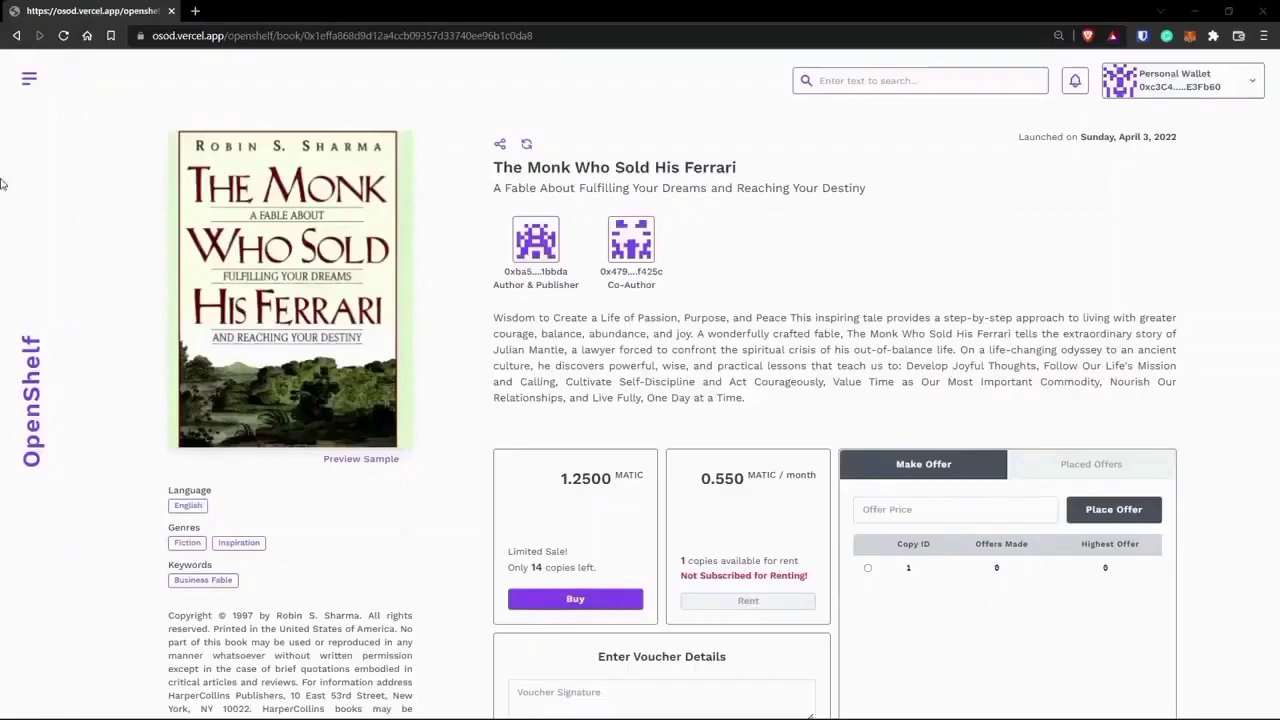
- Enable renting for this wallet, approve the subscription transaction, and close the account panel
click(25, 80)
click(260, 497)
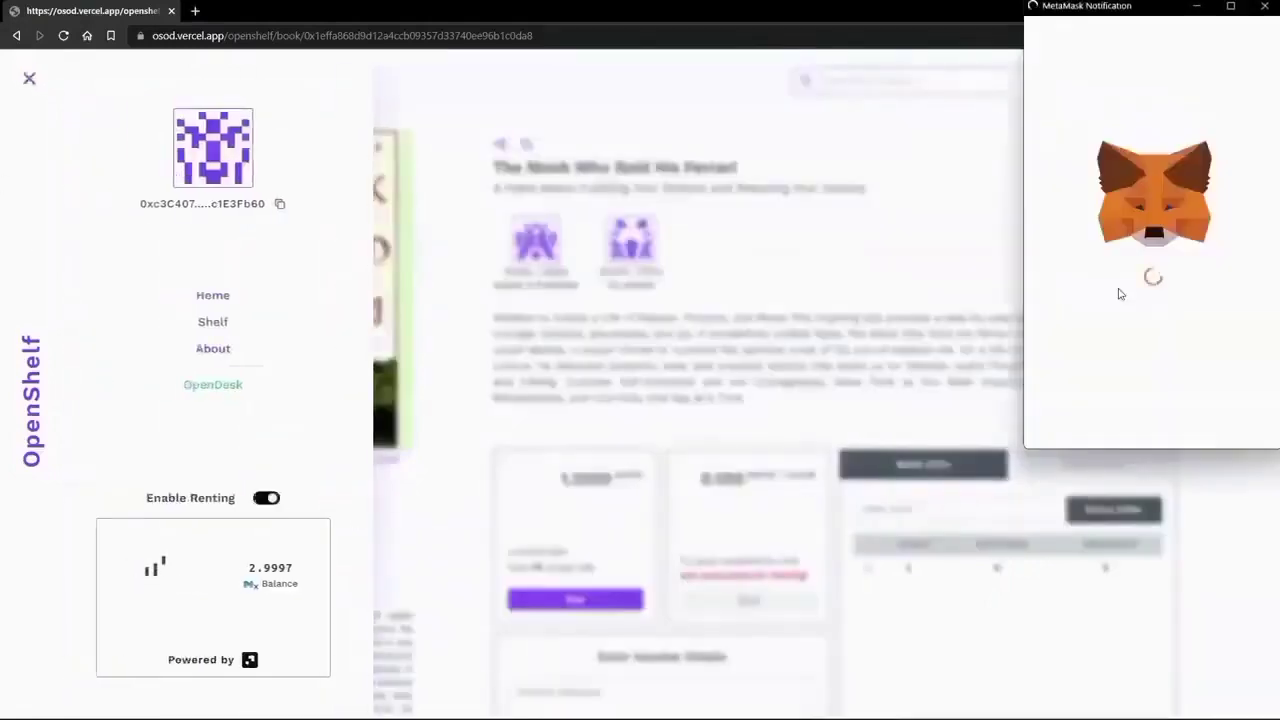
scroll(1155, 288, down, 3)
click(1206, 434)
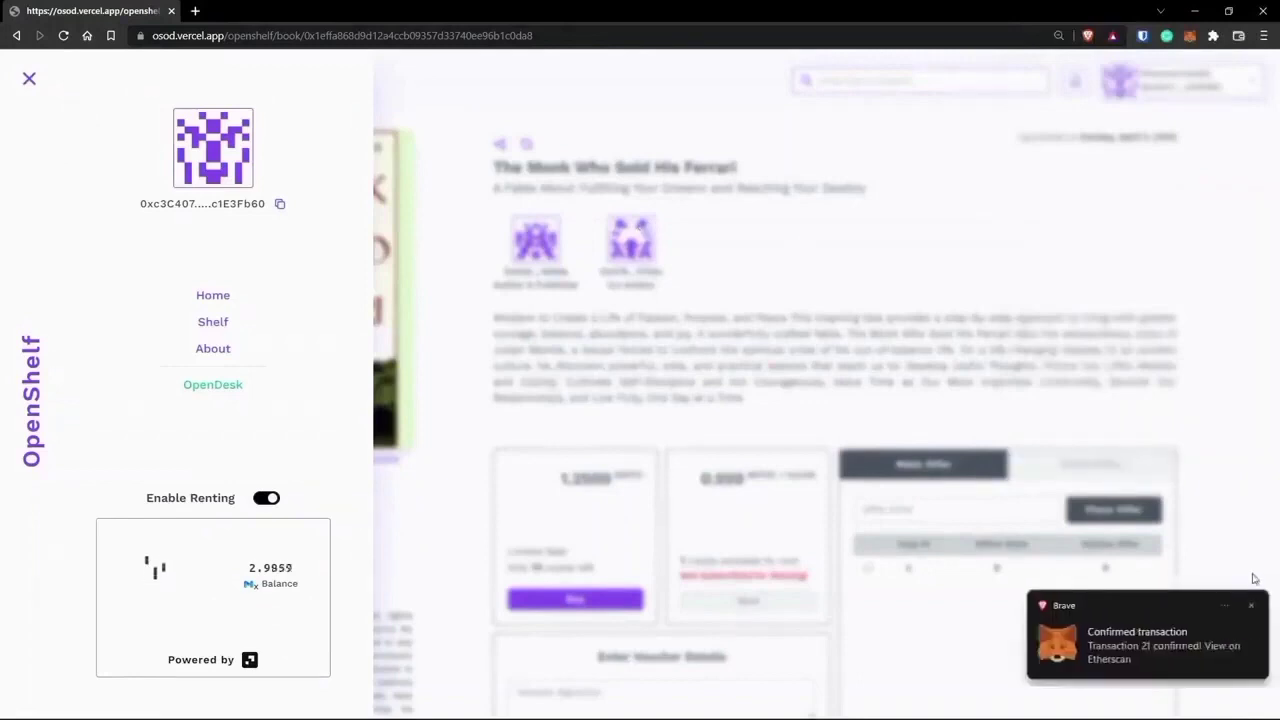
click(474, 499)
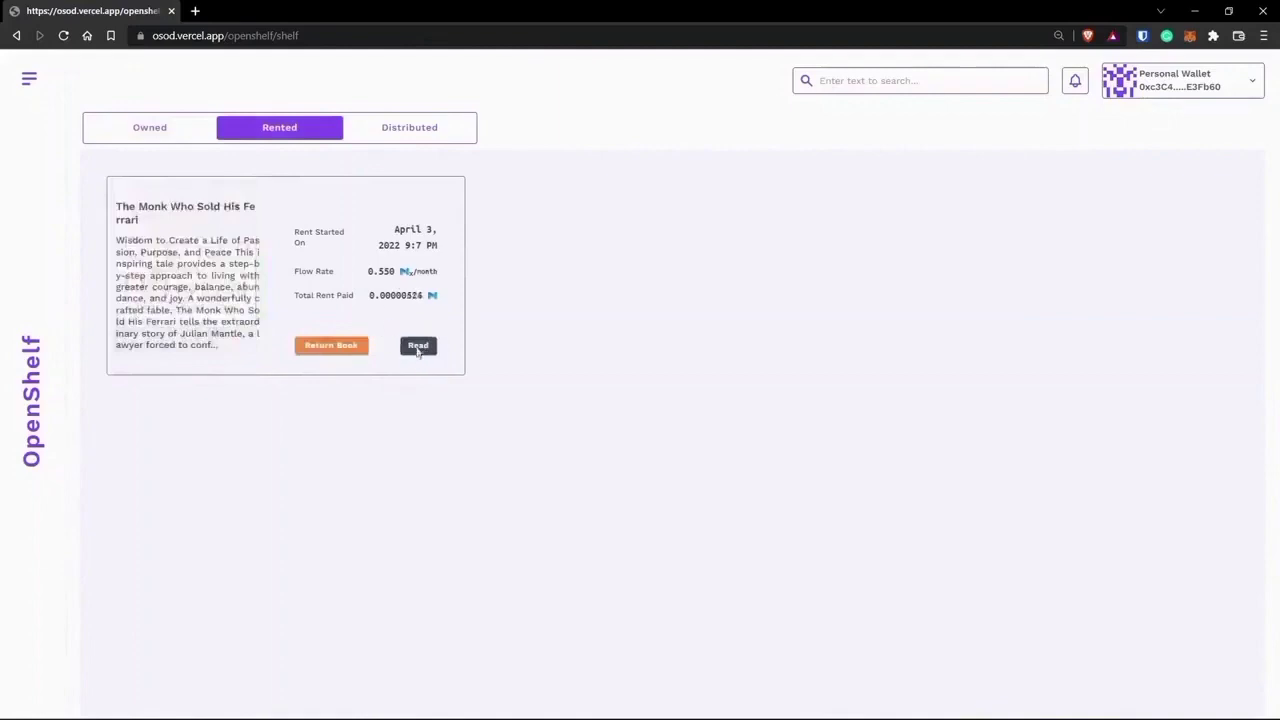
- Open the rented book, zoom in, and page forward past the title page
click(418, 345)
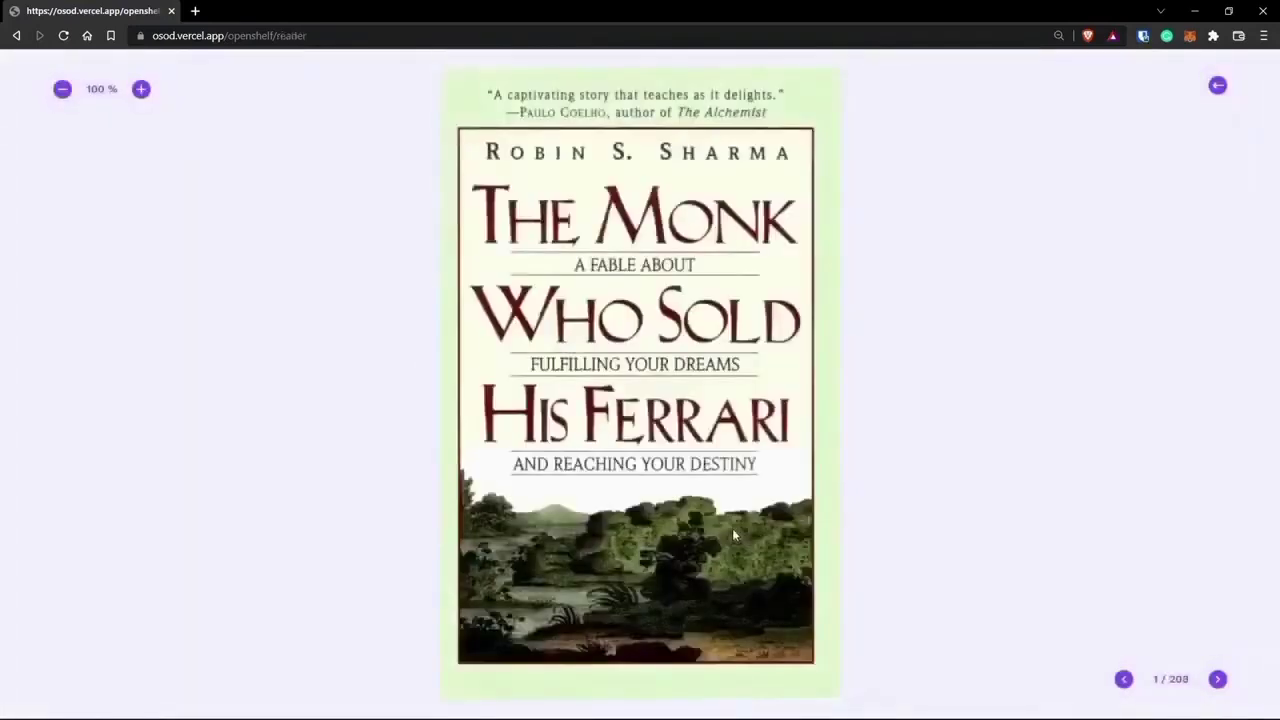
click(1218, 679)
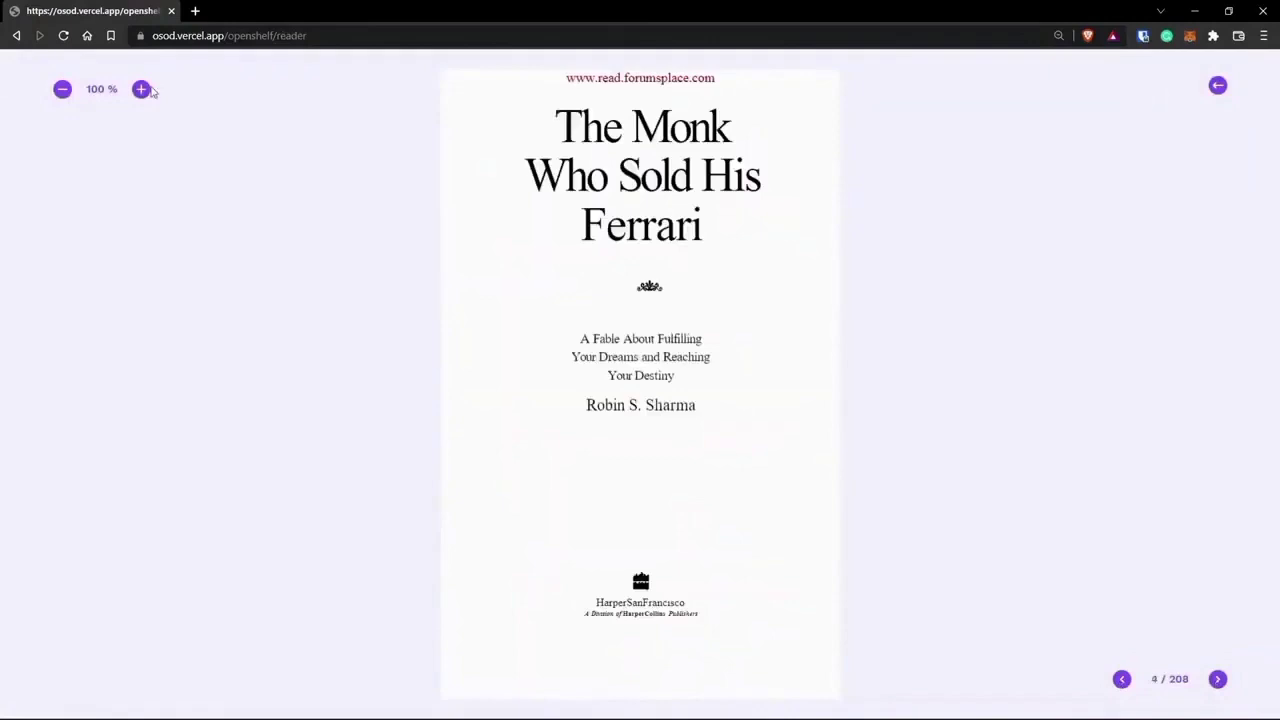
click(141, 89)
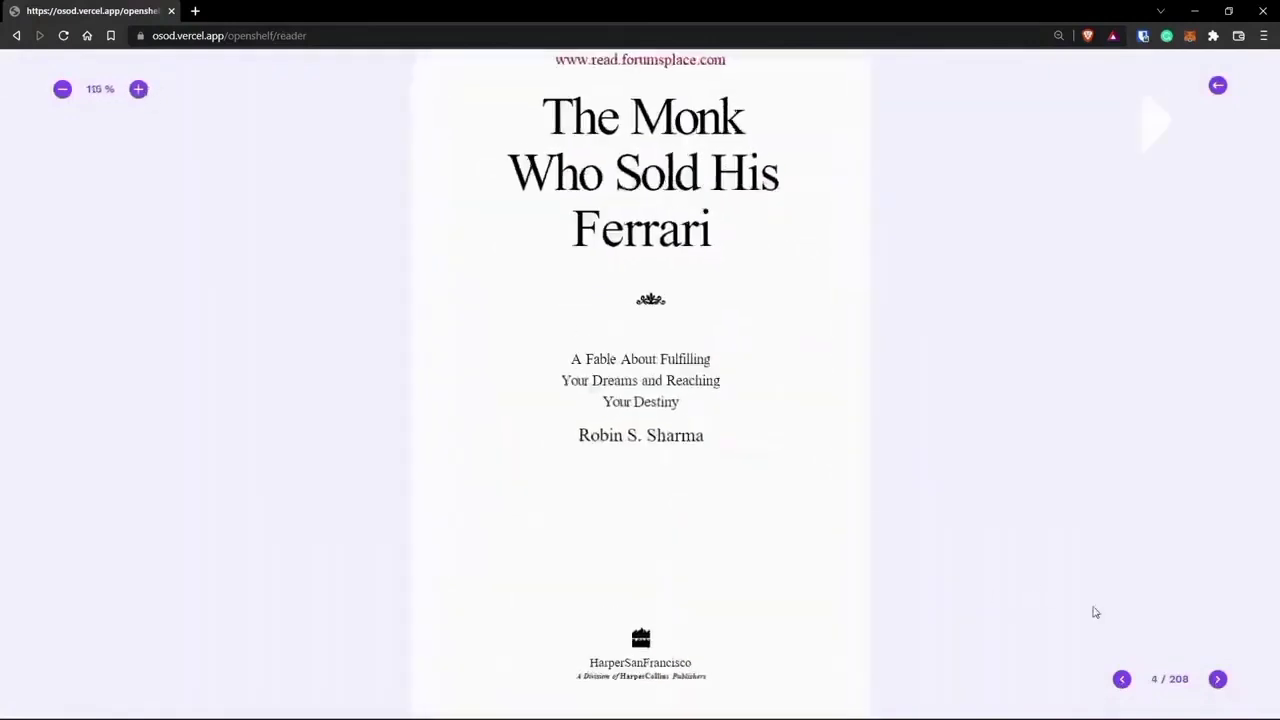
click(1218, 680)
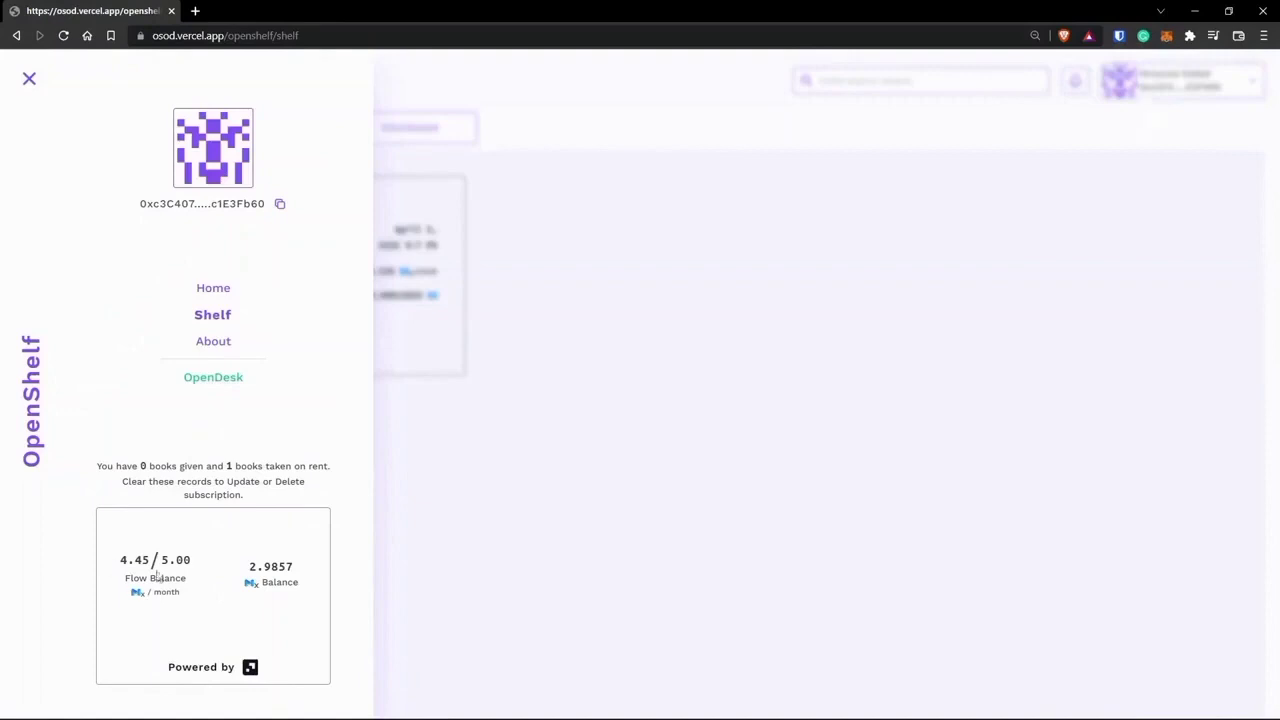
- Switch MetaMask to a different wallet account and close the account panel
click(1166, 36)
click(1148, 73)
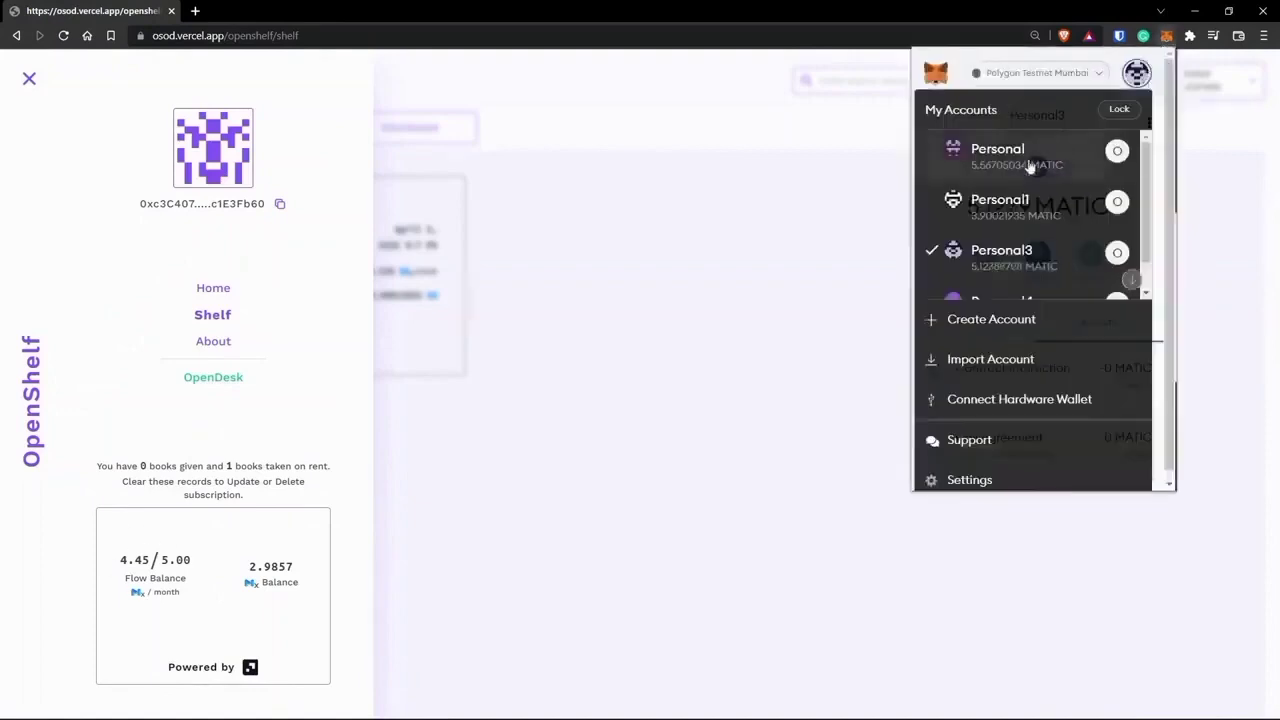
click(1029, 160)
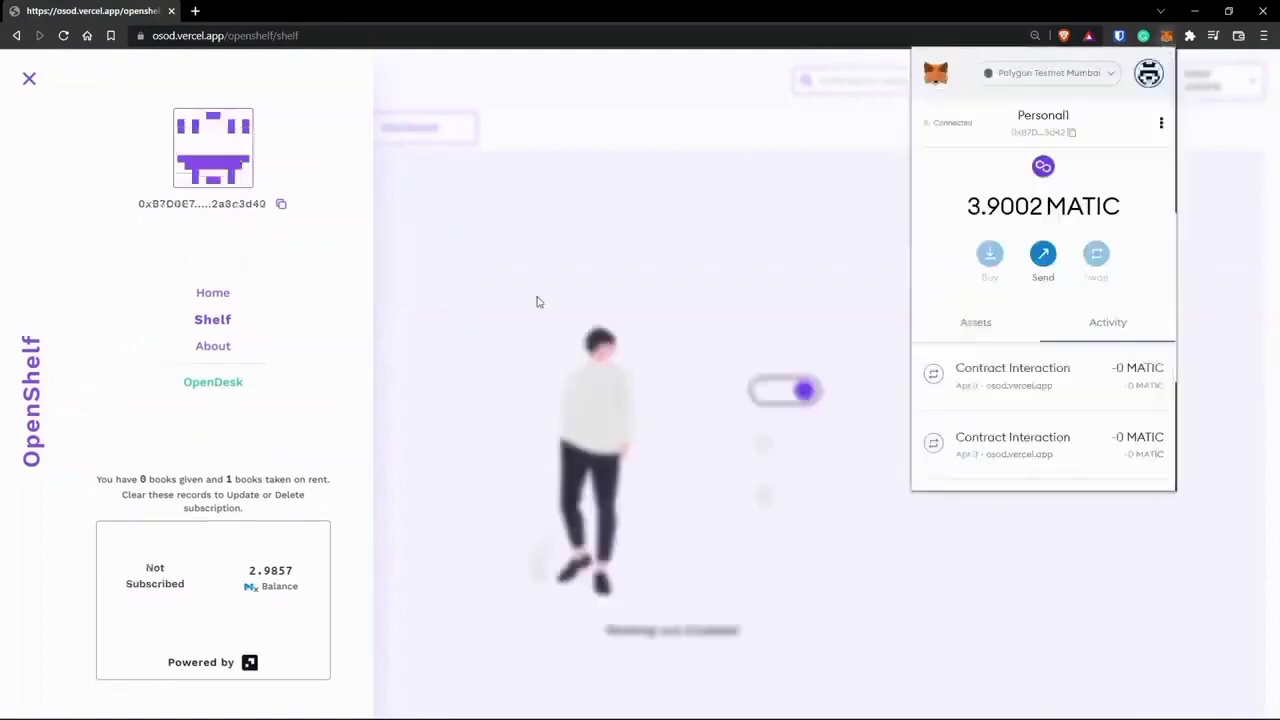
click(248, 453)
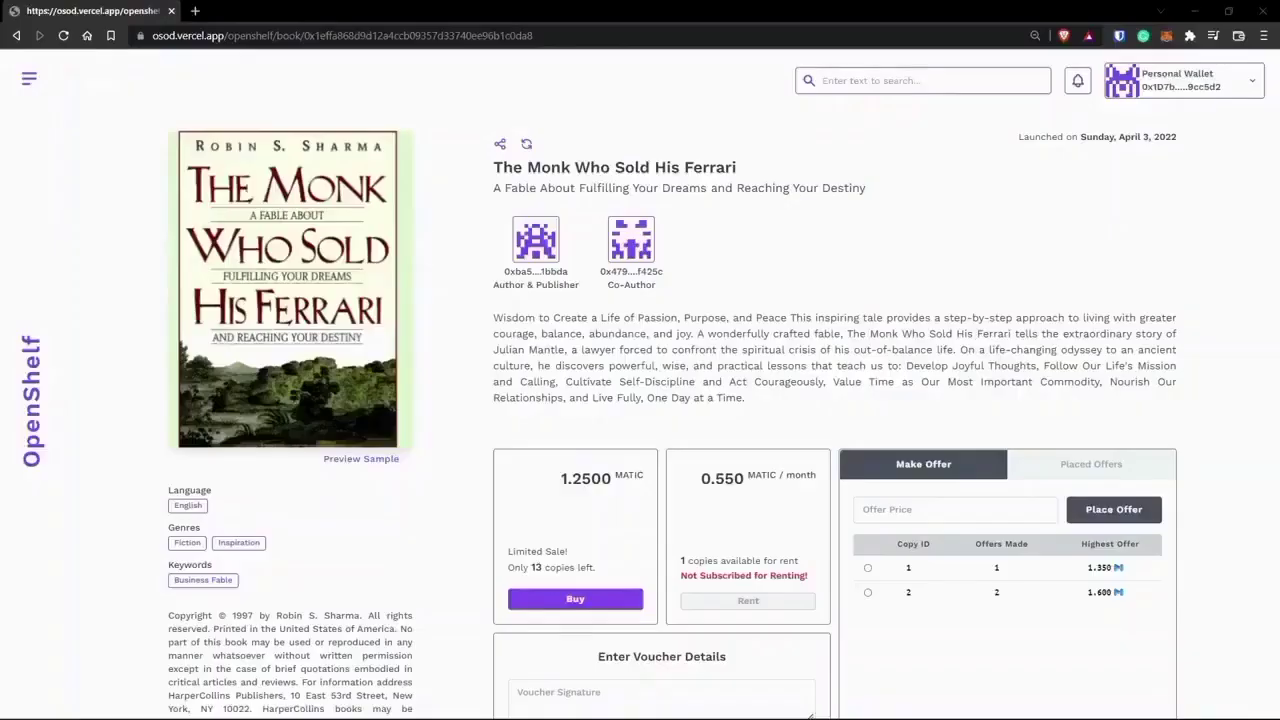
- Place a 1.444 MATIC offer on copy 1 and review the placed offers
click(868, 568)
click(930, 510)
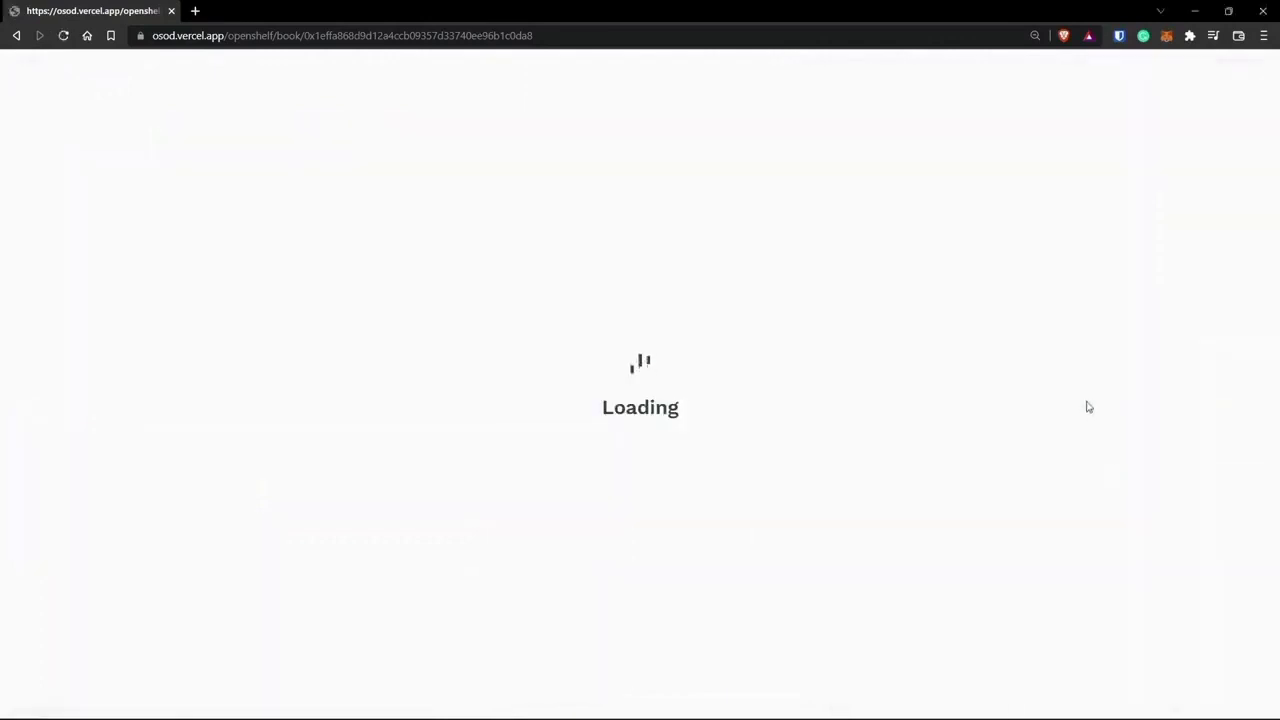
click(1091, 464)
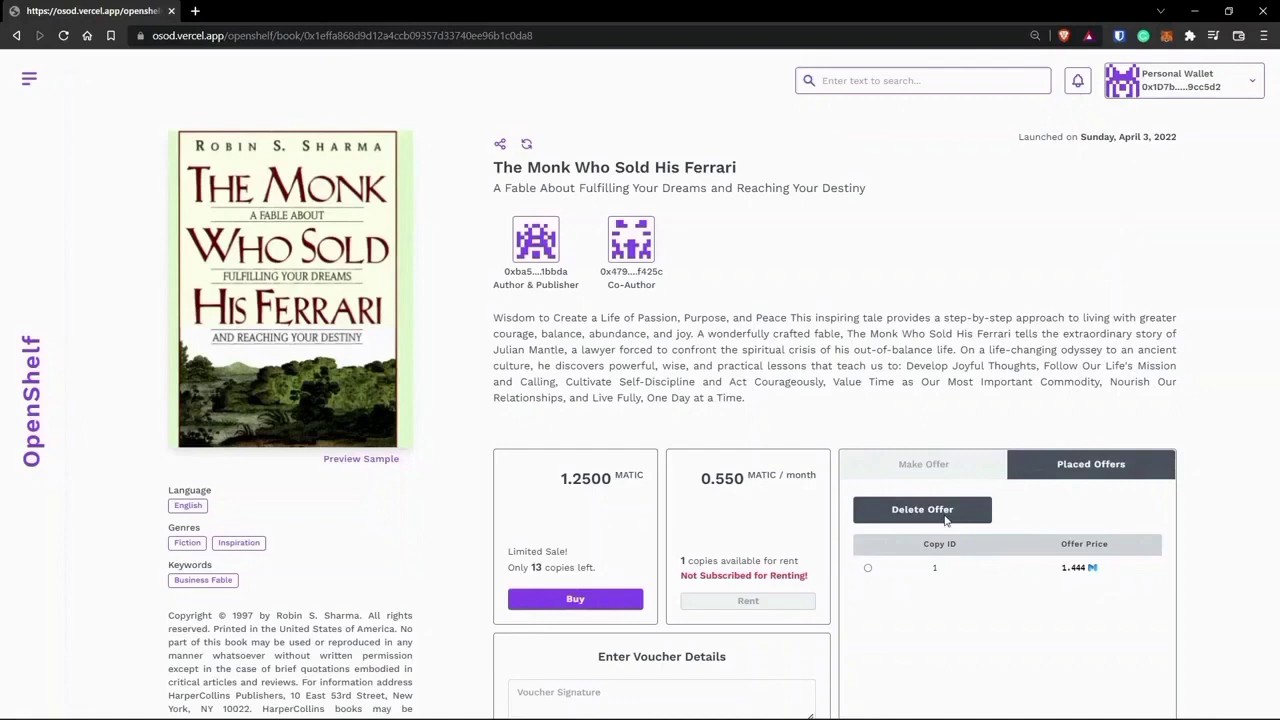
click(945, 512)
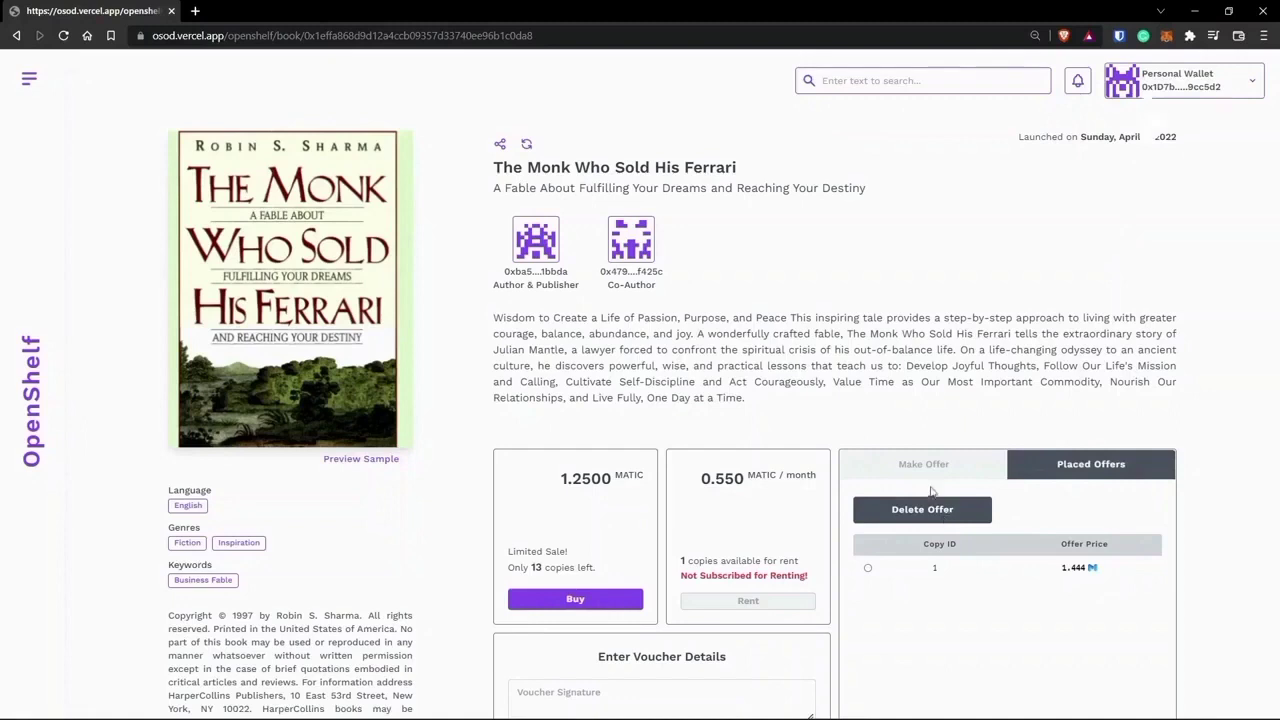
click(1165, 40)
- Switch the wallet back to the book owner's account
click(1148, 73)
click(960, 200)
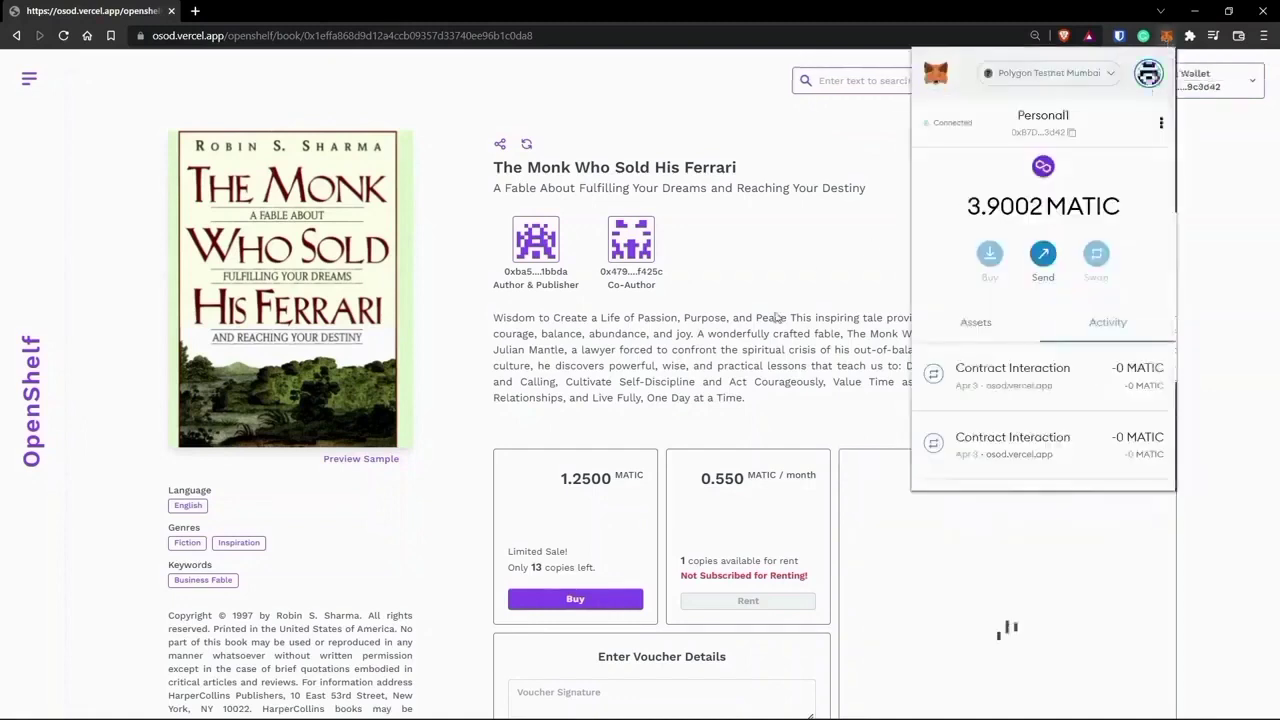
click(790, 318)
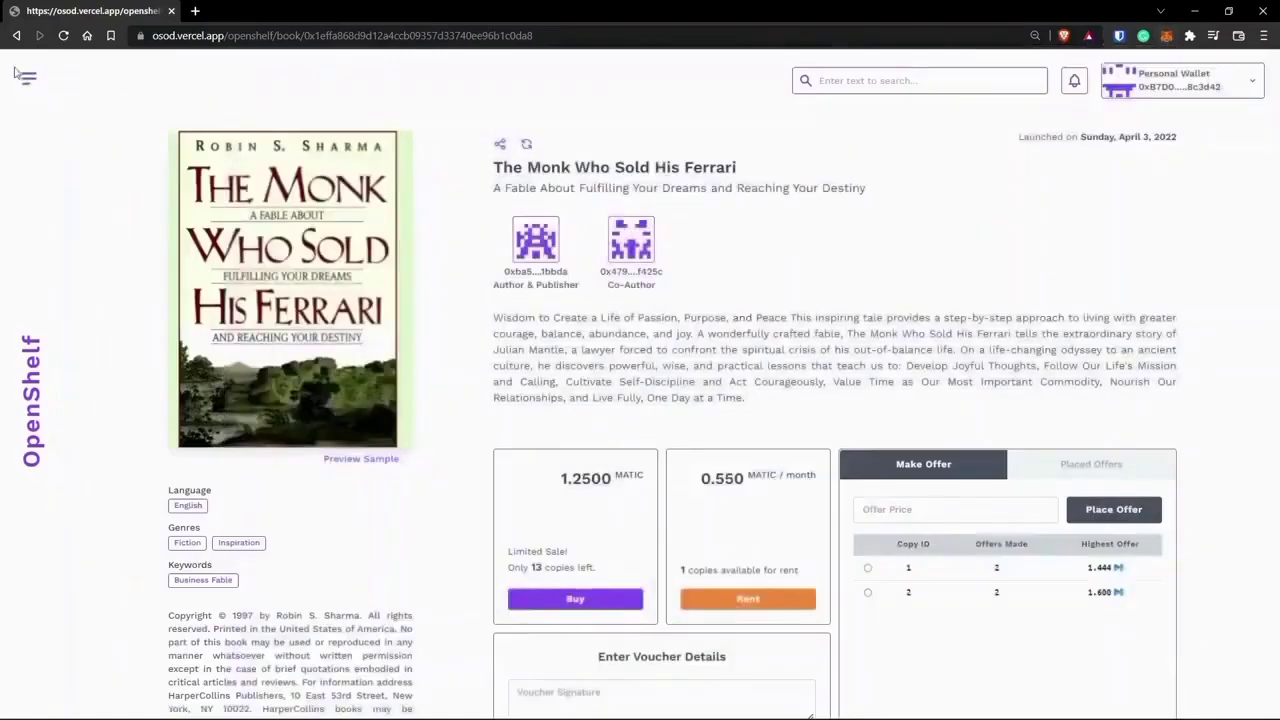
- On the Owned shelf, open the copy's offers and select the 1.444 bid
click(29, 78)
click(212, 316)
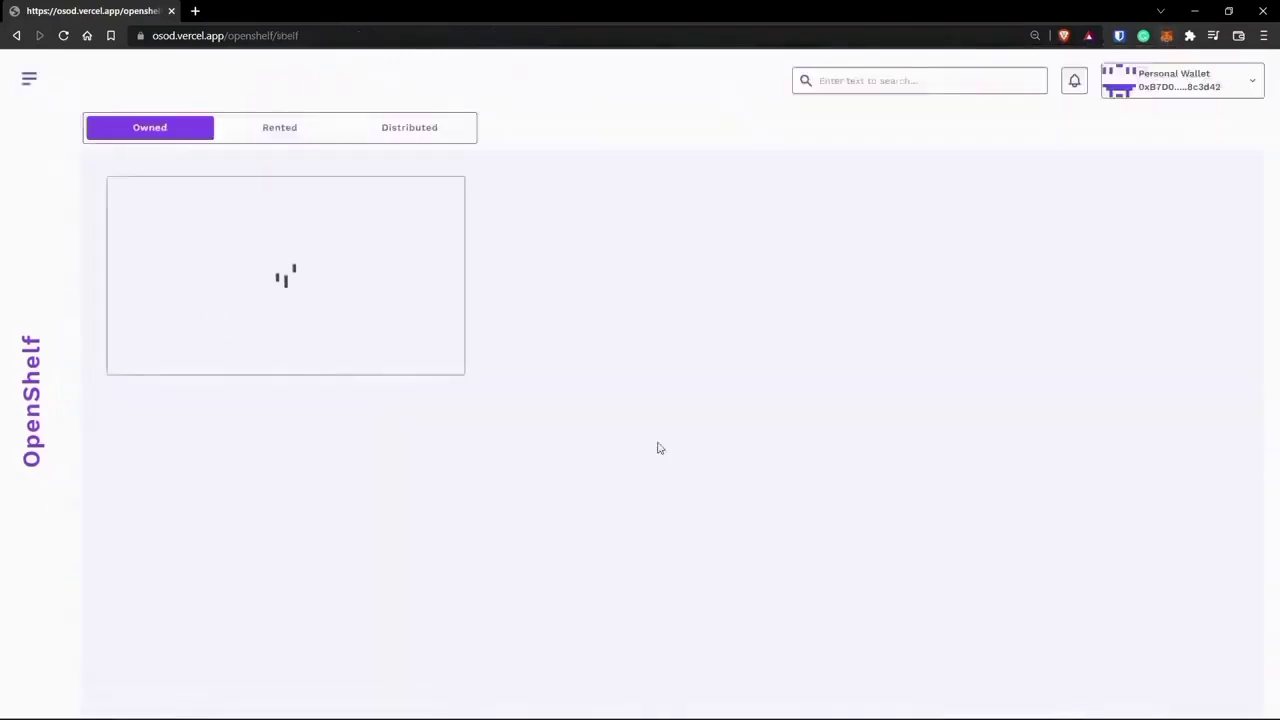
click(314, 188)
click(131, 266)
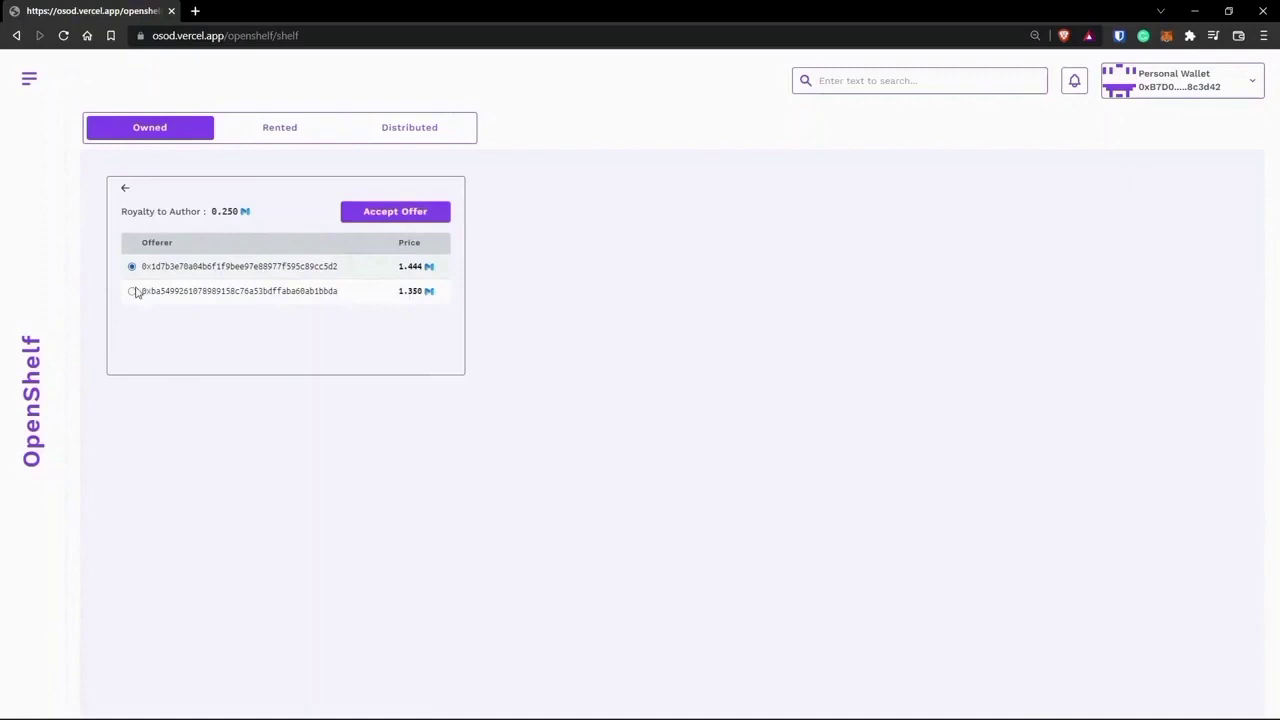
- Accept the 1.444 MATIC offer, approving both the transfer and price-collection transactions
click(374, 216)
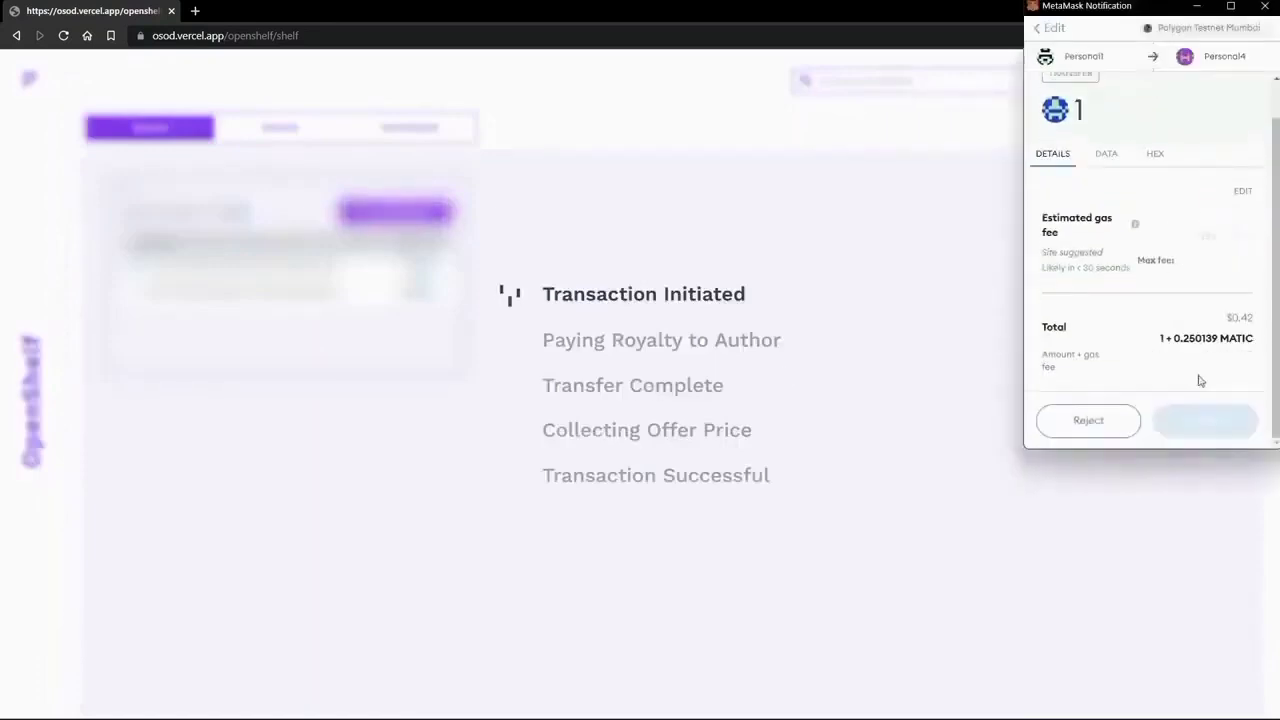
click(1208, 424)
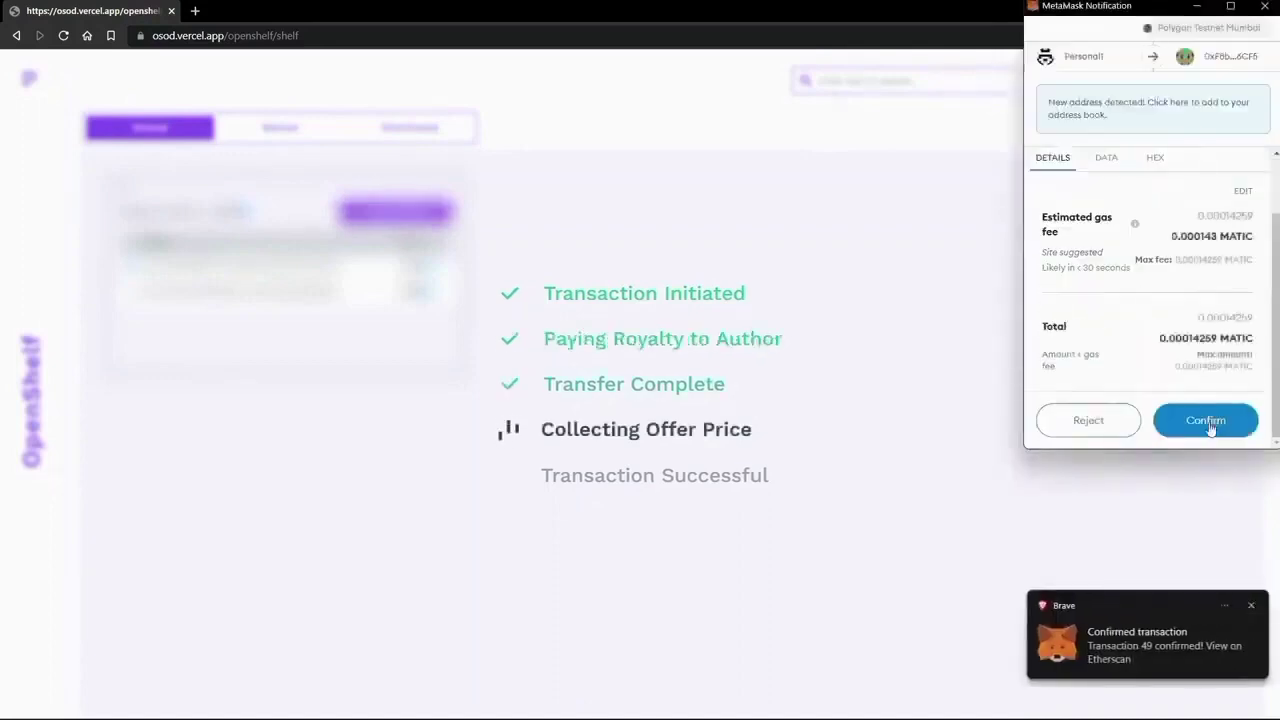
click(1215, 421)
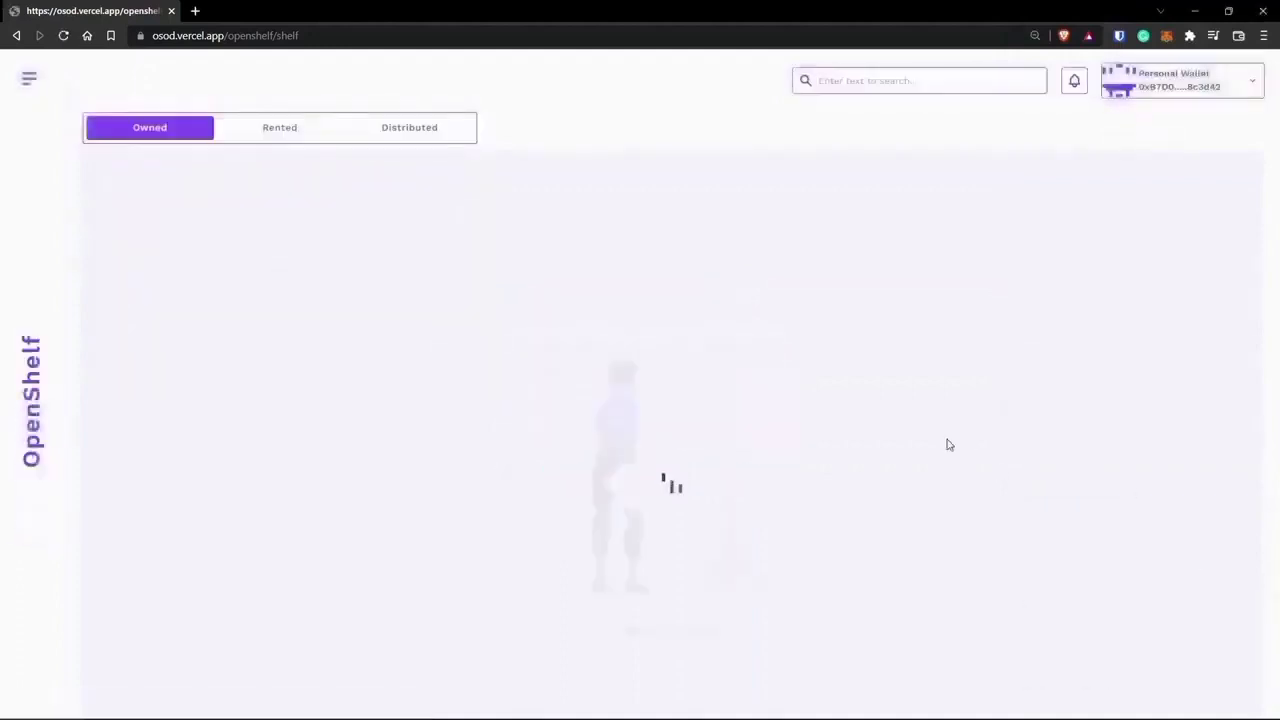
click(228, 132)
- Check the now-empty Owned shelf and switch the wallet to another account
click(188, 130)
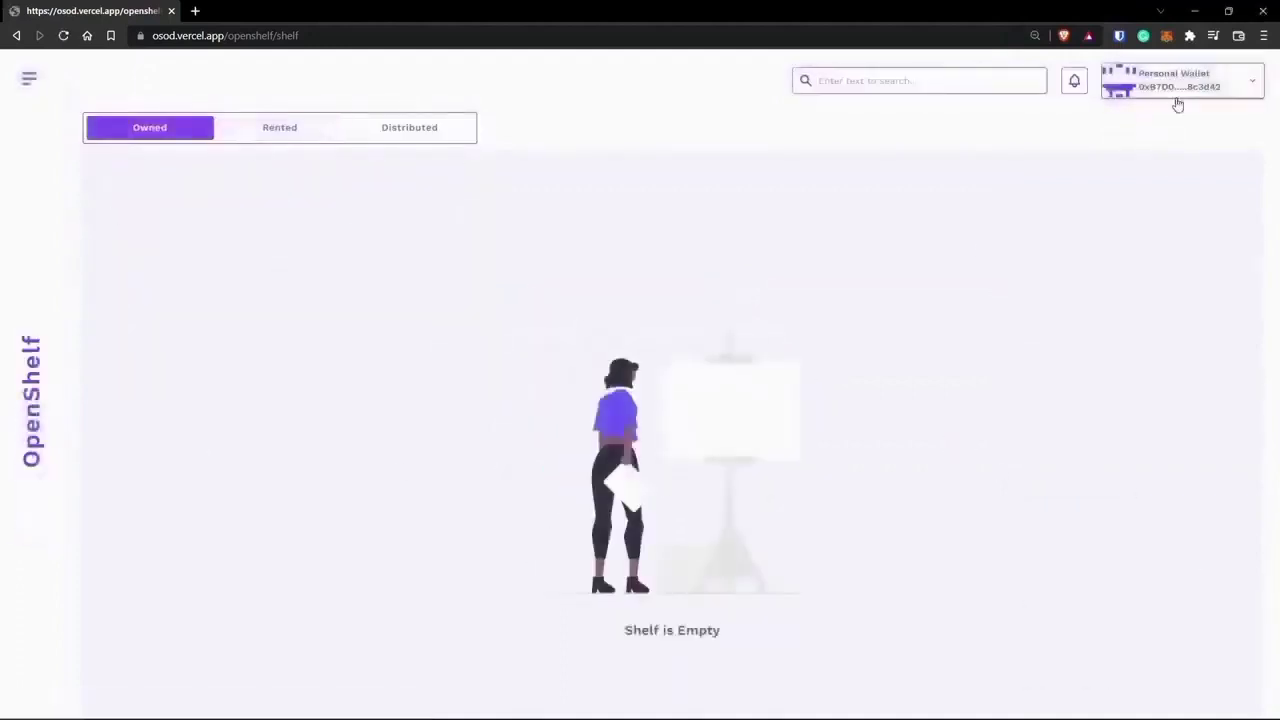
click(1166, 35)
click(1146, 71)
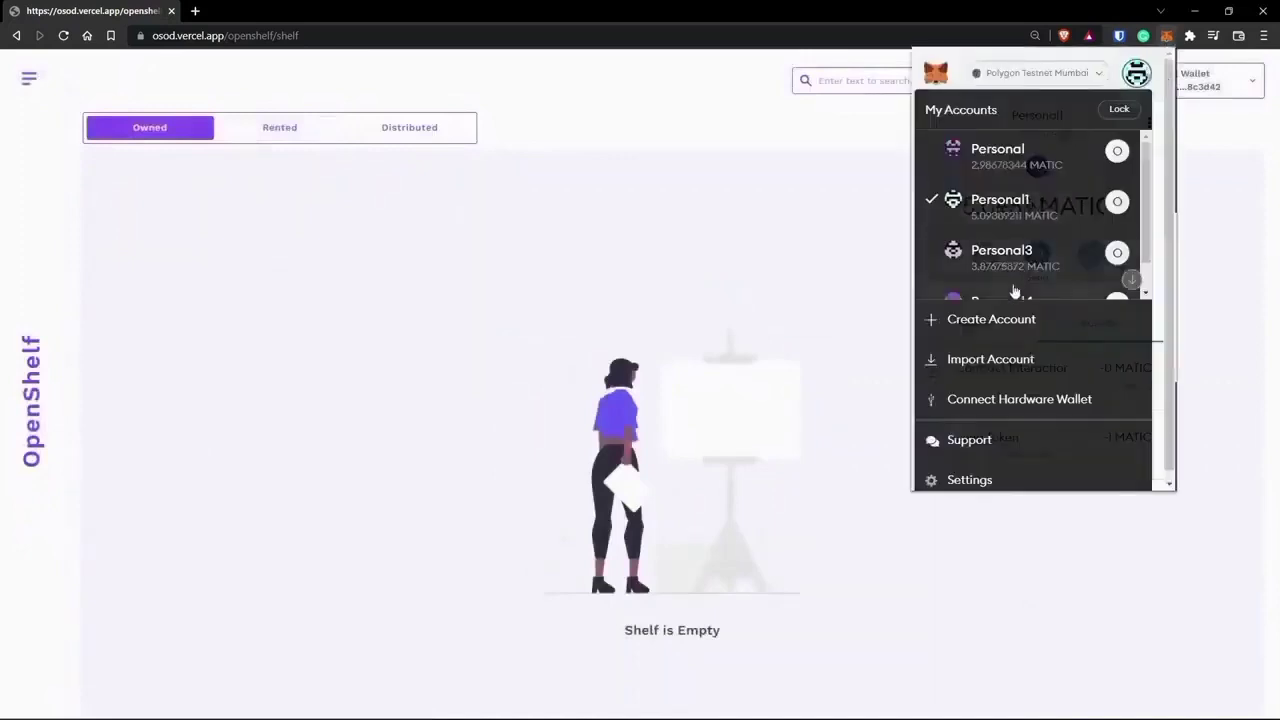
scroll(1014, 289, down, 1)
click(1014, 283)
click(56, 327)
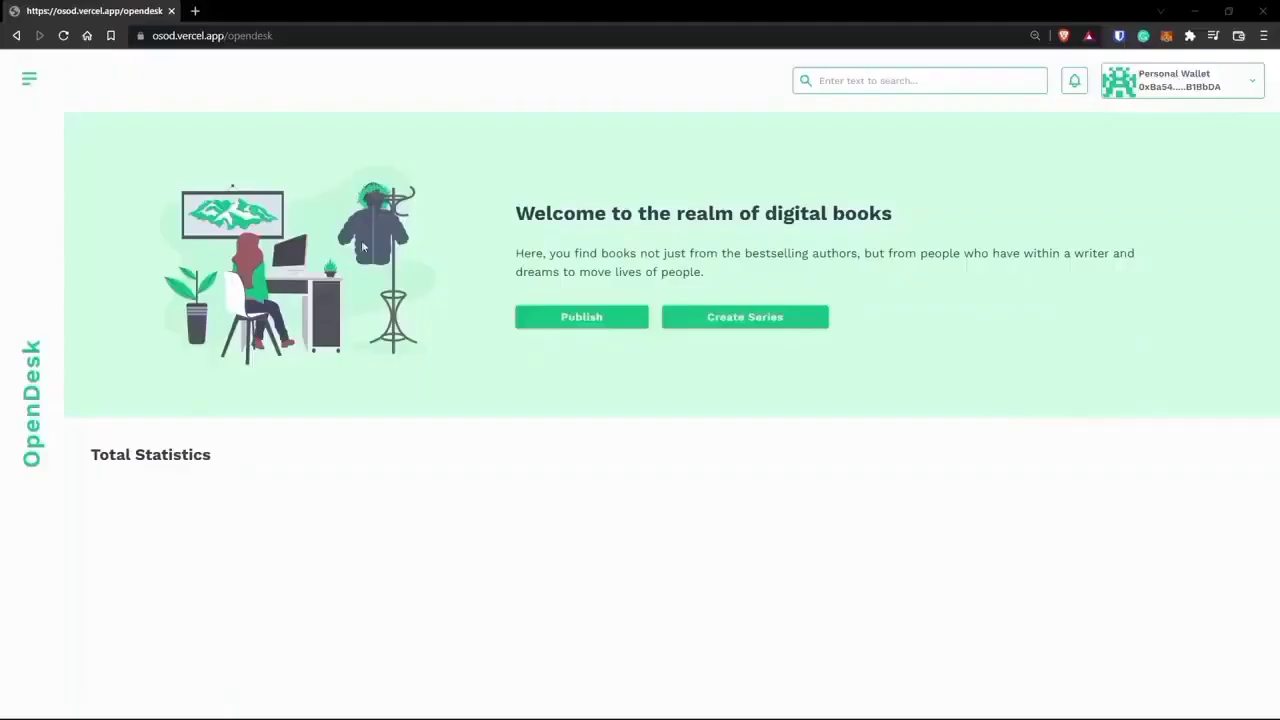
- Fill the Monk book's voucher form with the pasted receiver address and a price
click(30, 80)
click(208, 338)
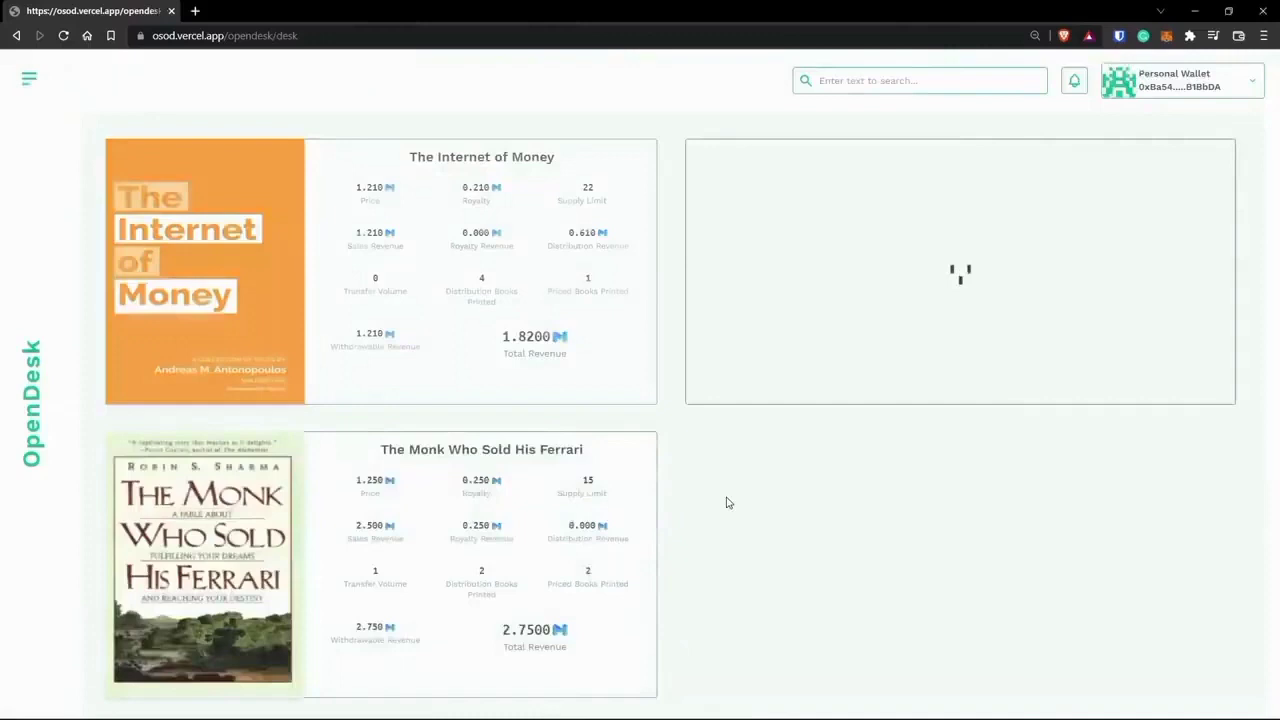
click(215, 548)
key(ctrl+v)
click(190, 590)
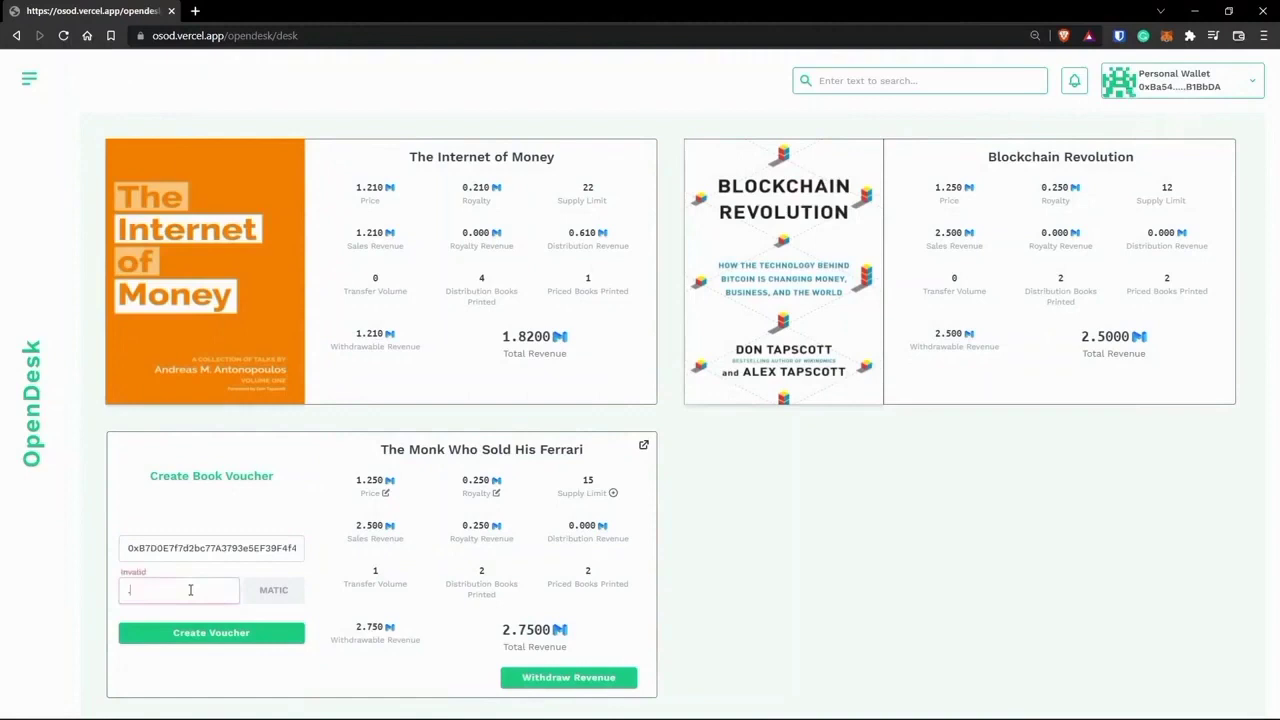
text(0)
text(.1)
- Create the voucher, sign it in the wallet and copy the signature
click(214, 633)
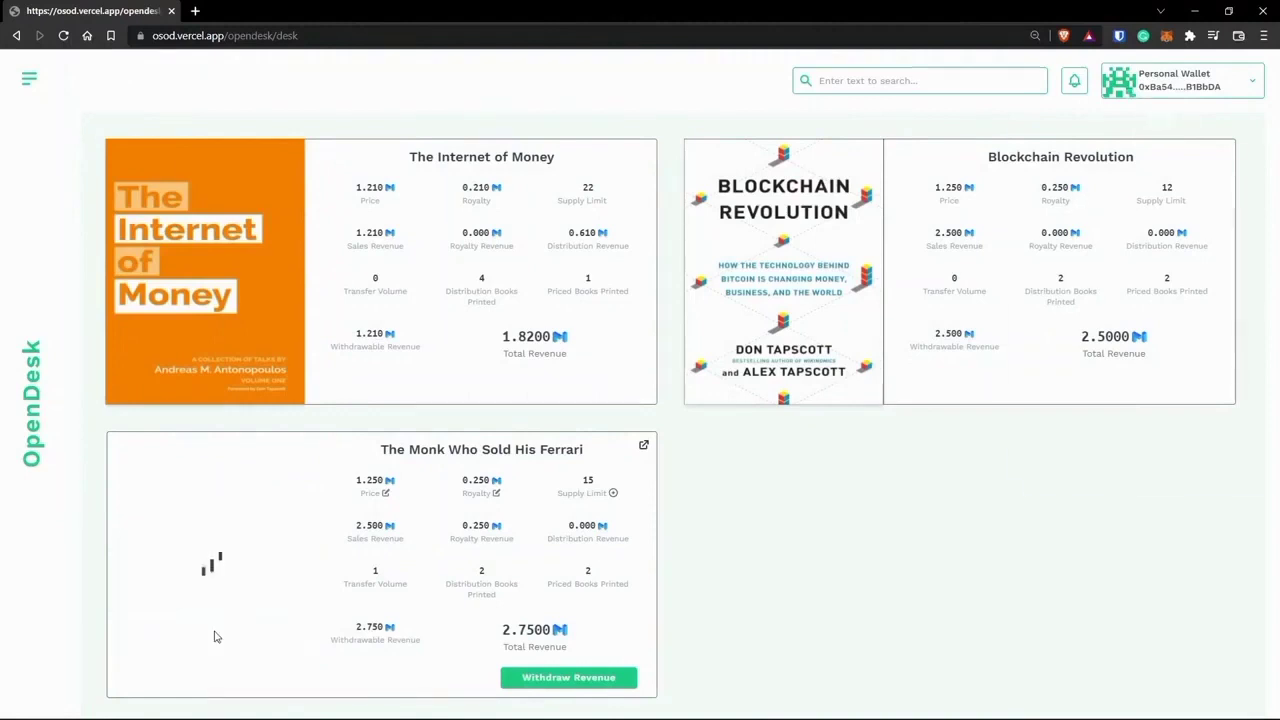
click(1185, 425)
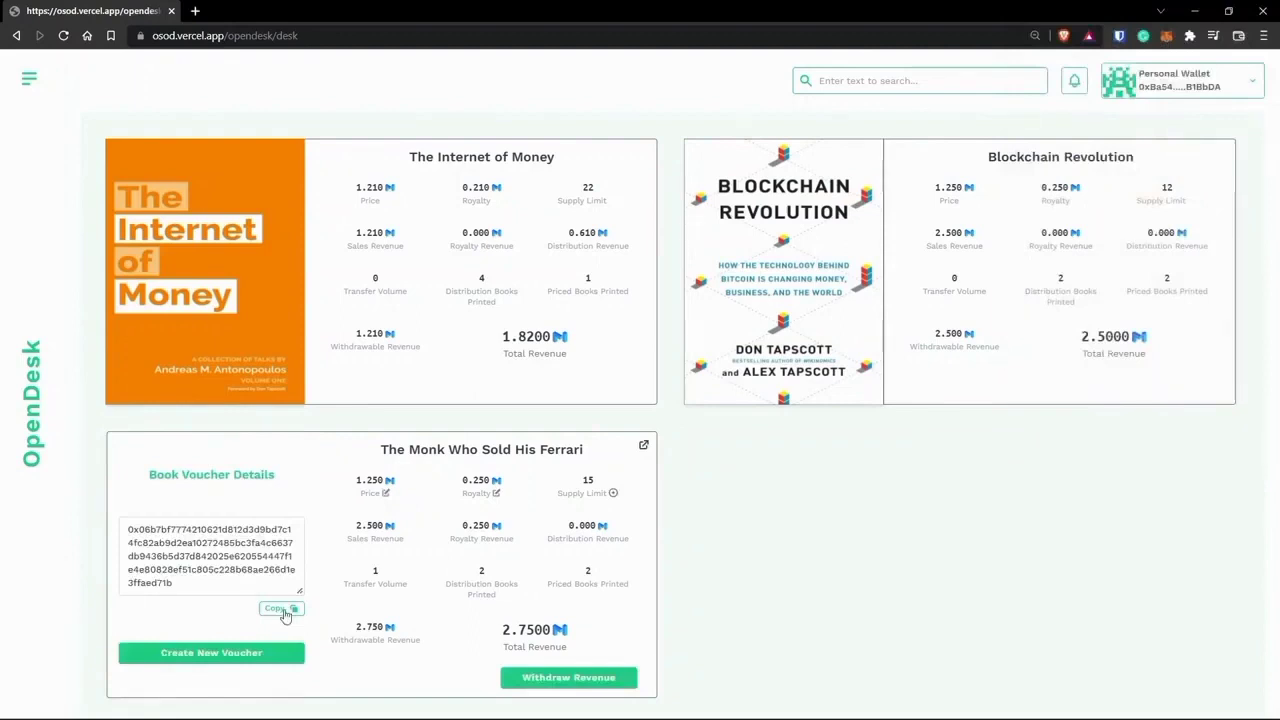
click(282, 610)
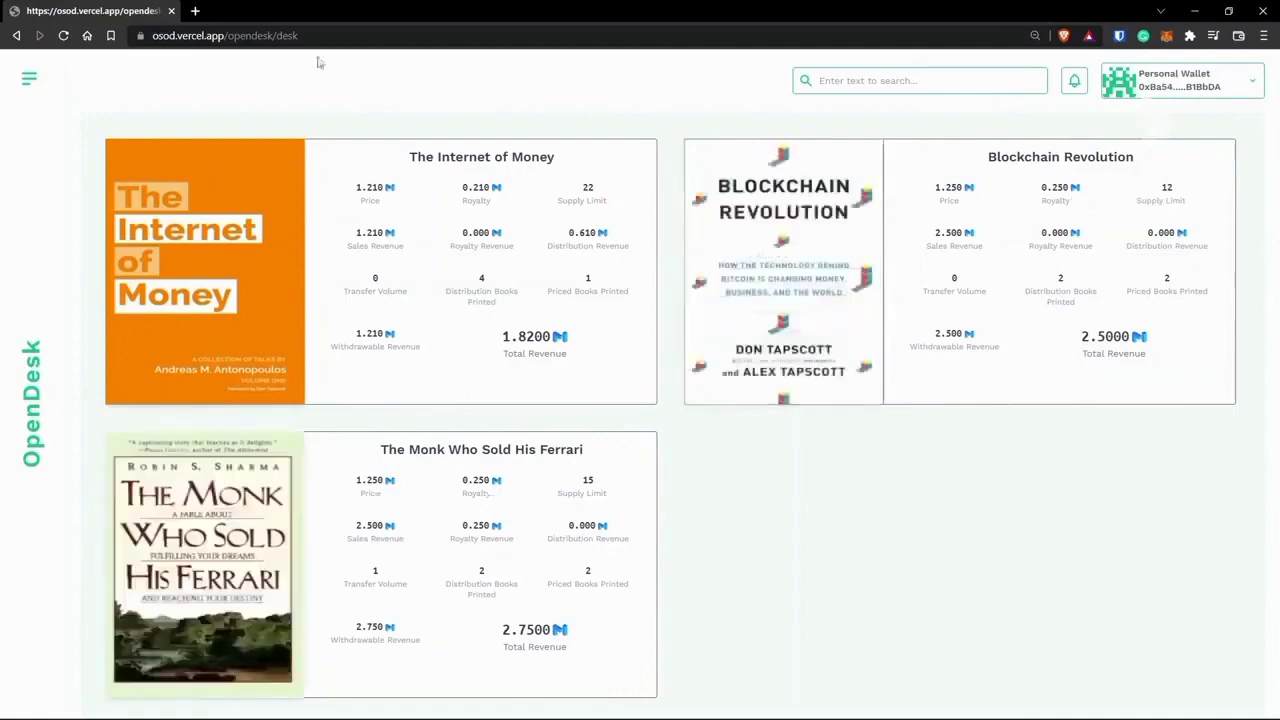
click(30, 80)
- Switch to the recipient wallet and paste the voucher signature on the Monk book's page
click(211, 445)
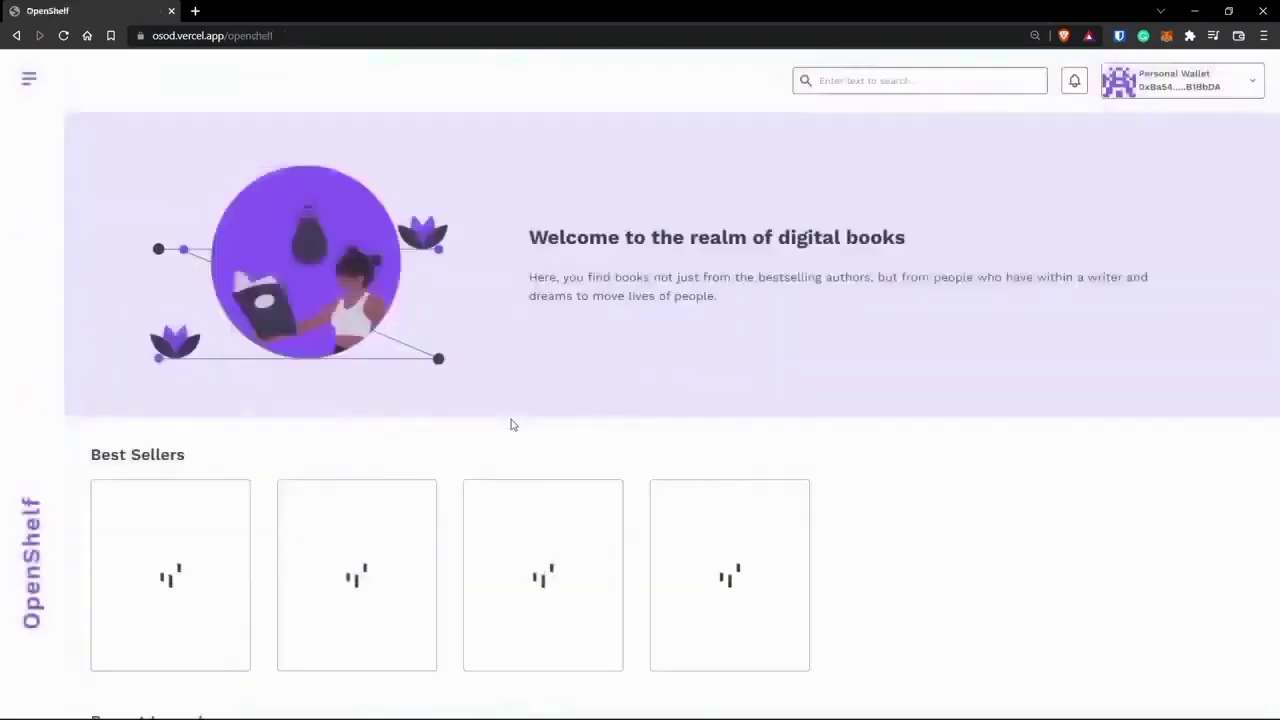
click(1166, 35)
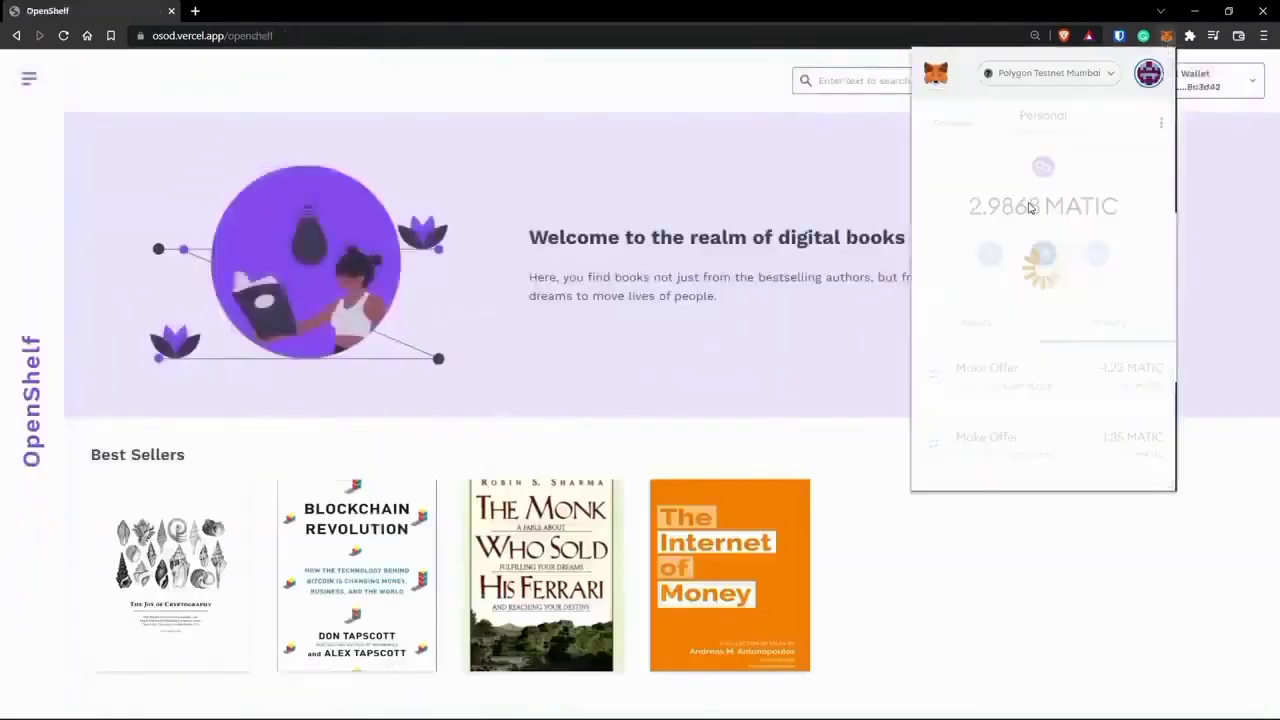
click(578, 650)
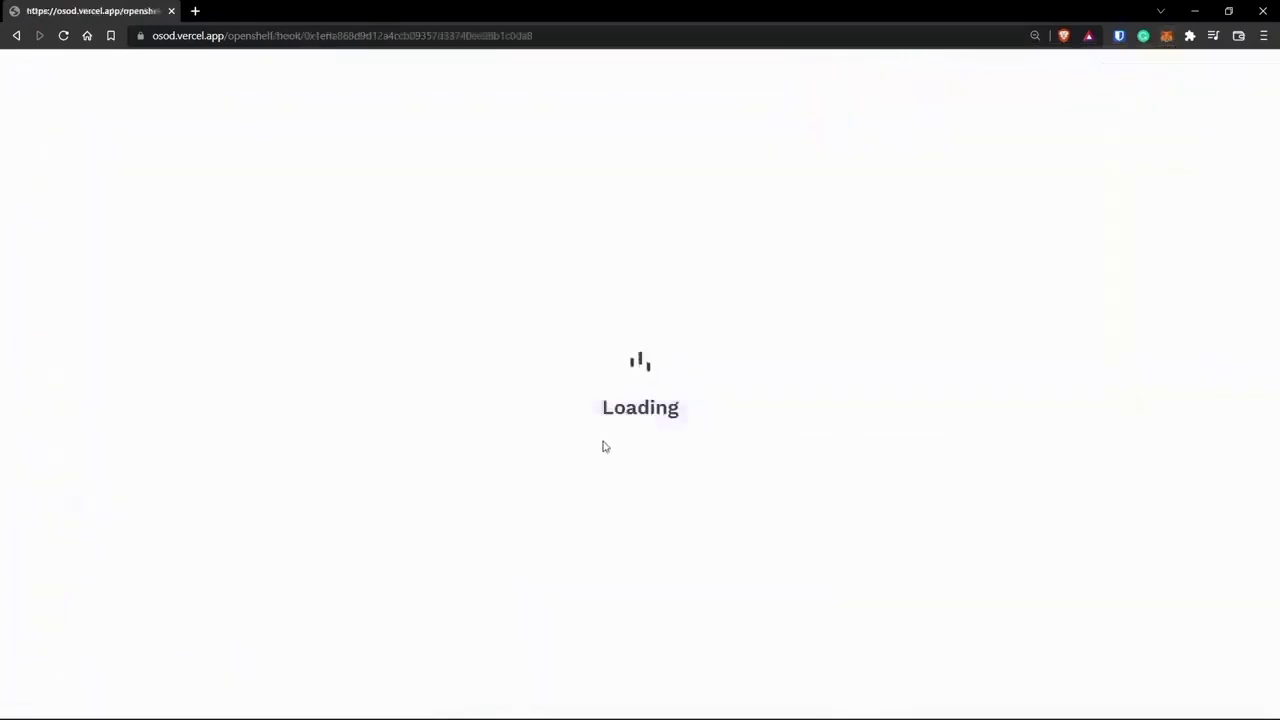
scroll(655, 415, down, 2)
click(650, 578)
key(ctrl+v)
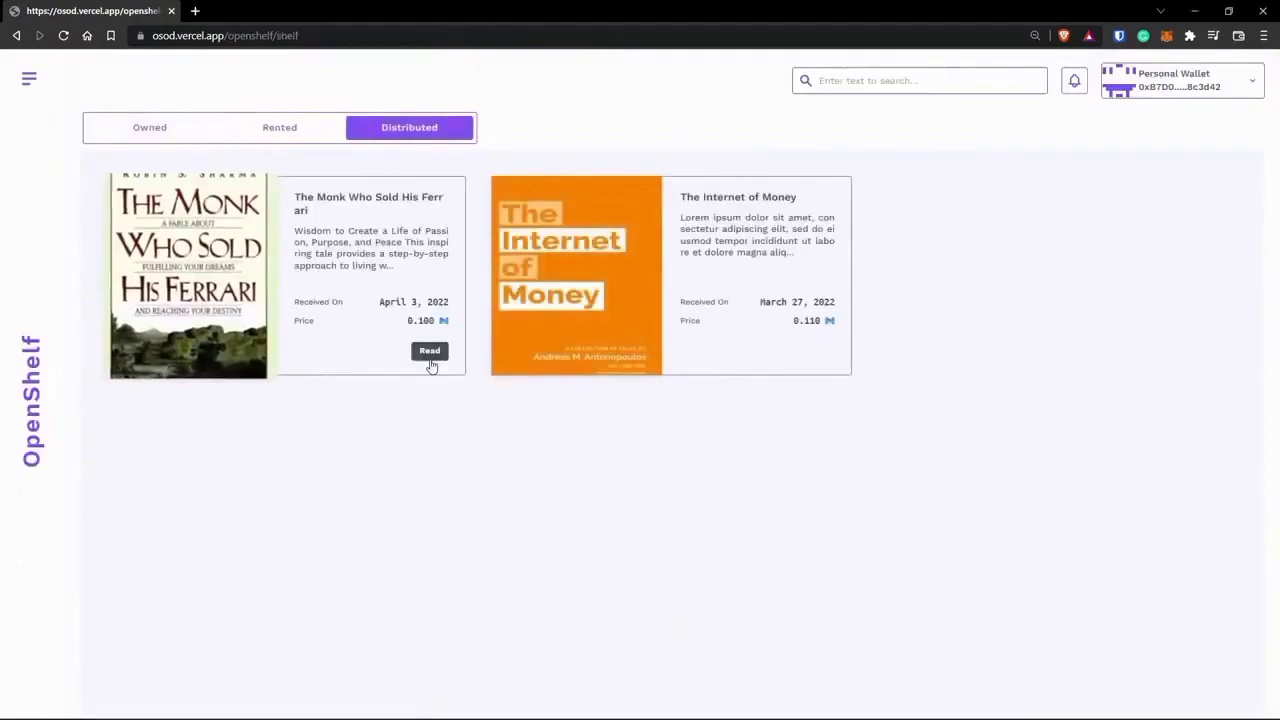
- Open the redeemed Monk book in the reader, page forward and zoom in
click(430, 352)
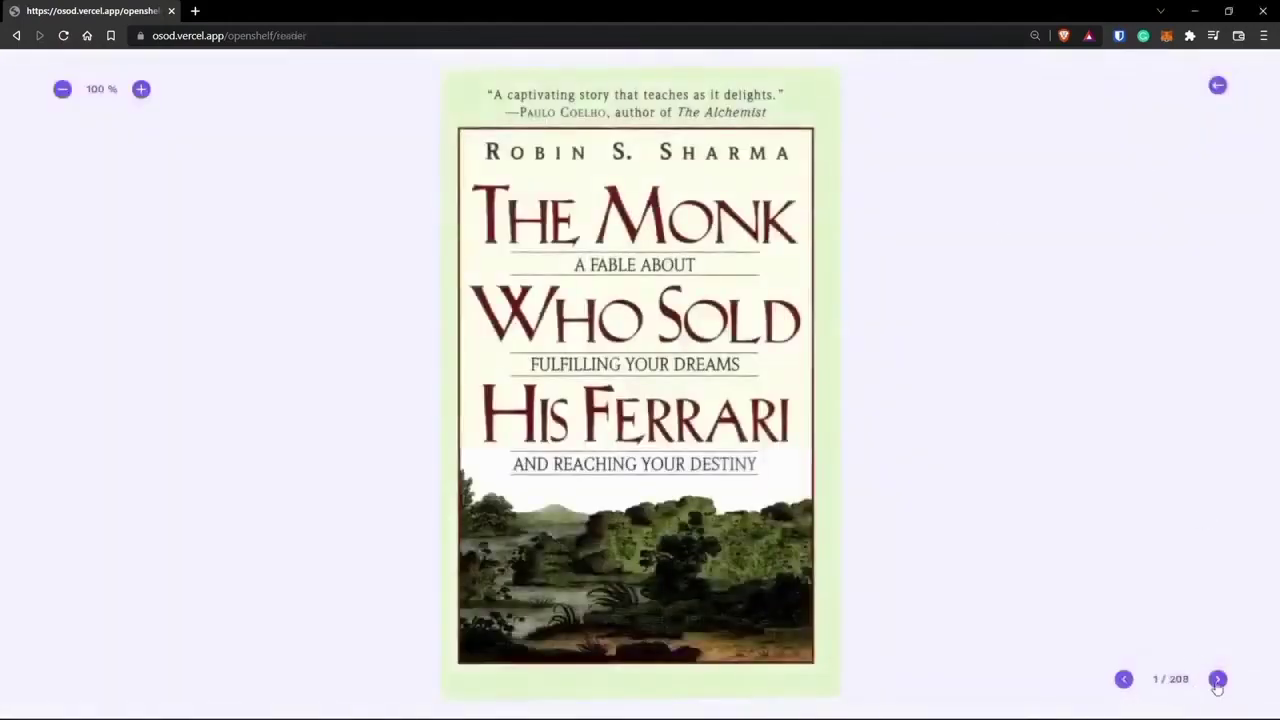
click(1217, 687)
click(1216, 689)
click(139, 97)
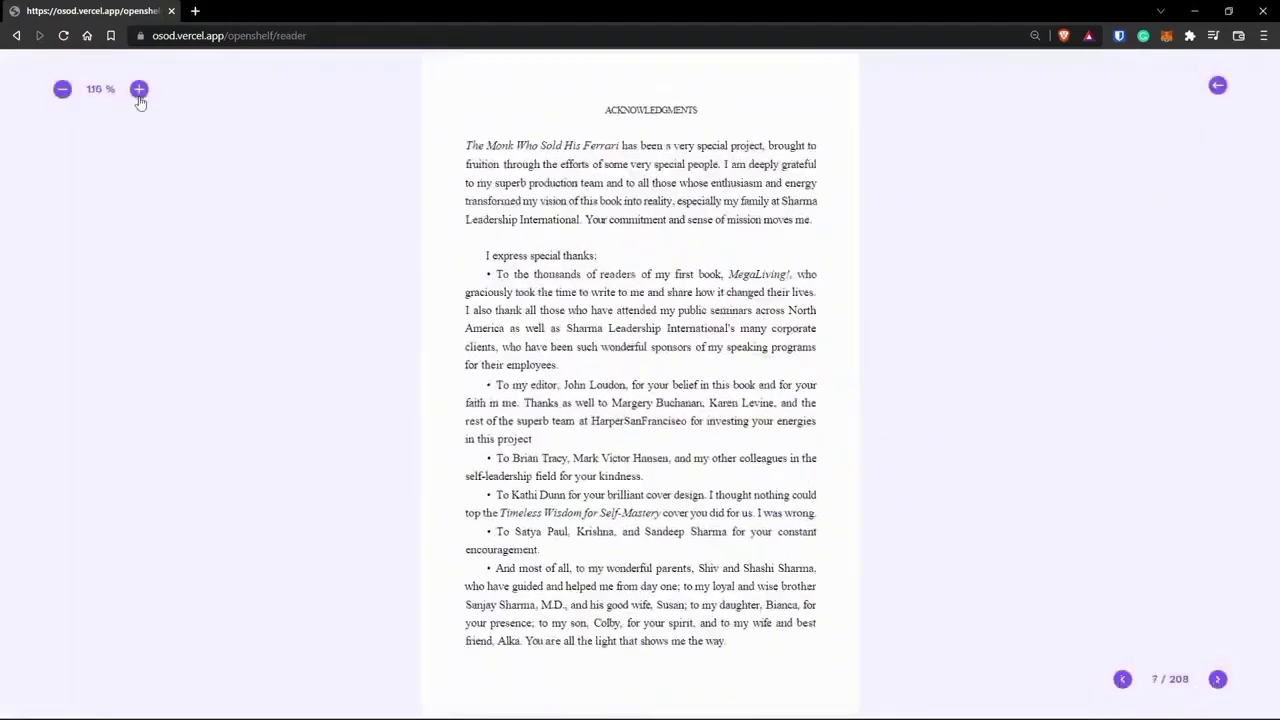
click(1123, 680)
click(1123, 680)
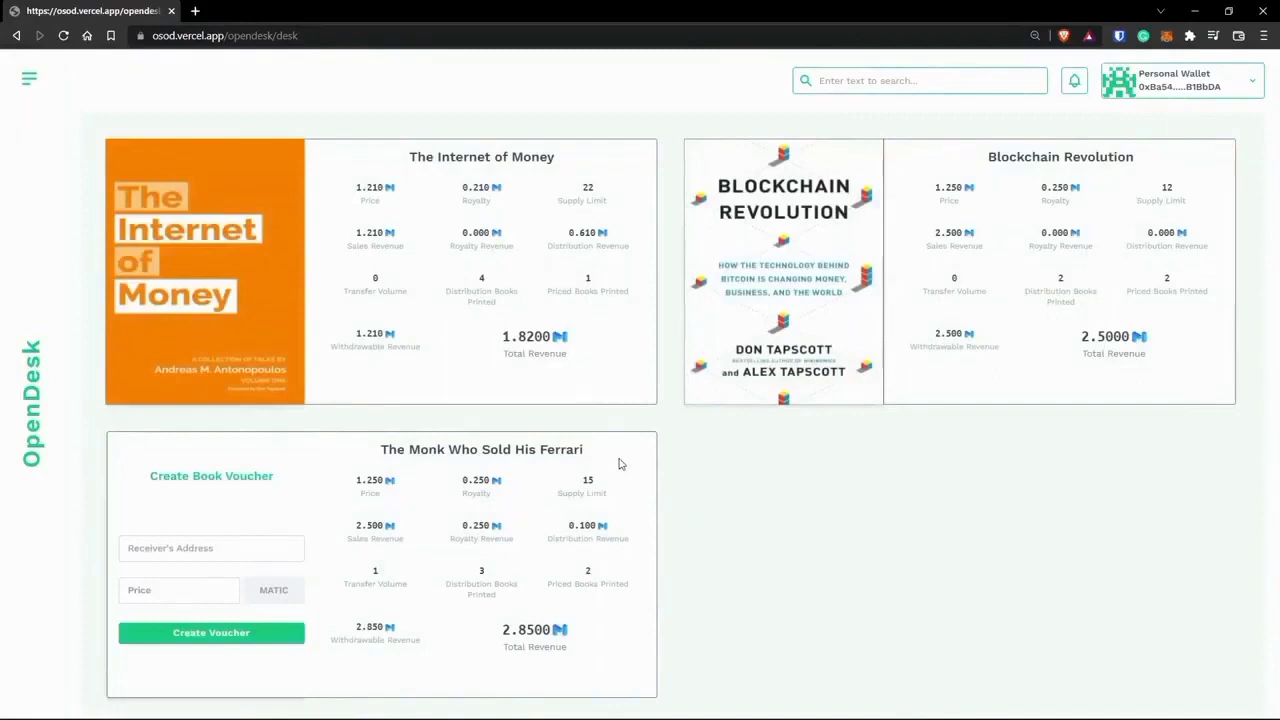
- Change the Monk book's price to 1.330 and approve the transaction
click(372, 481)
key(BackSpace)
key(BackSpace)
key(BackSpace)
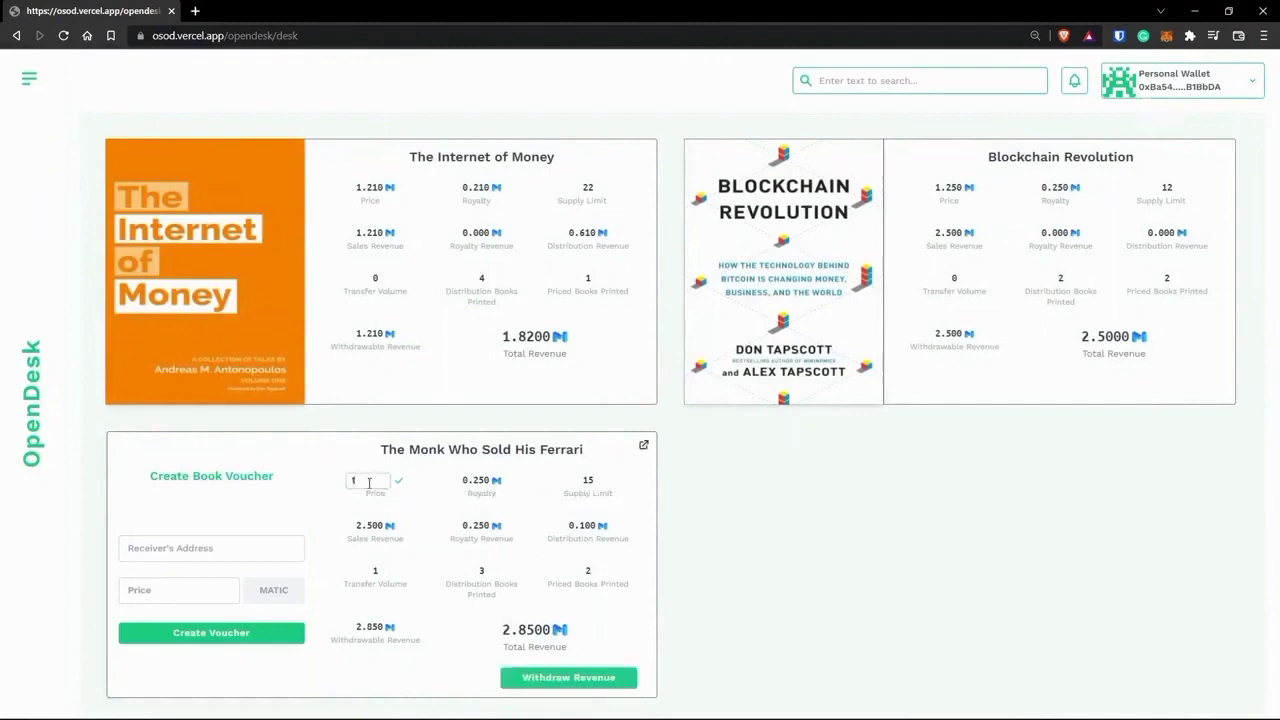
text(.6)
click(398, 481)
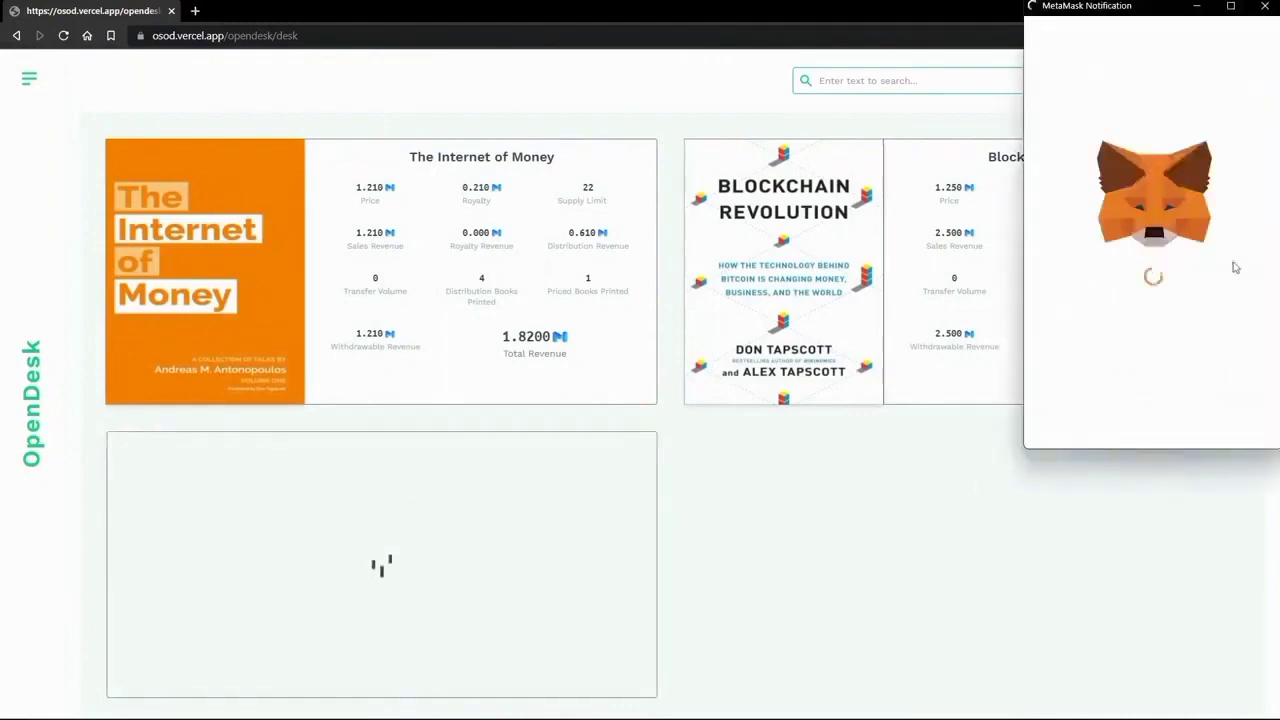
click(1208, 424)
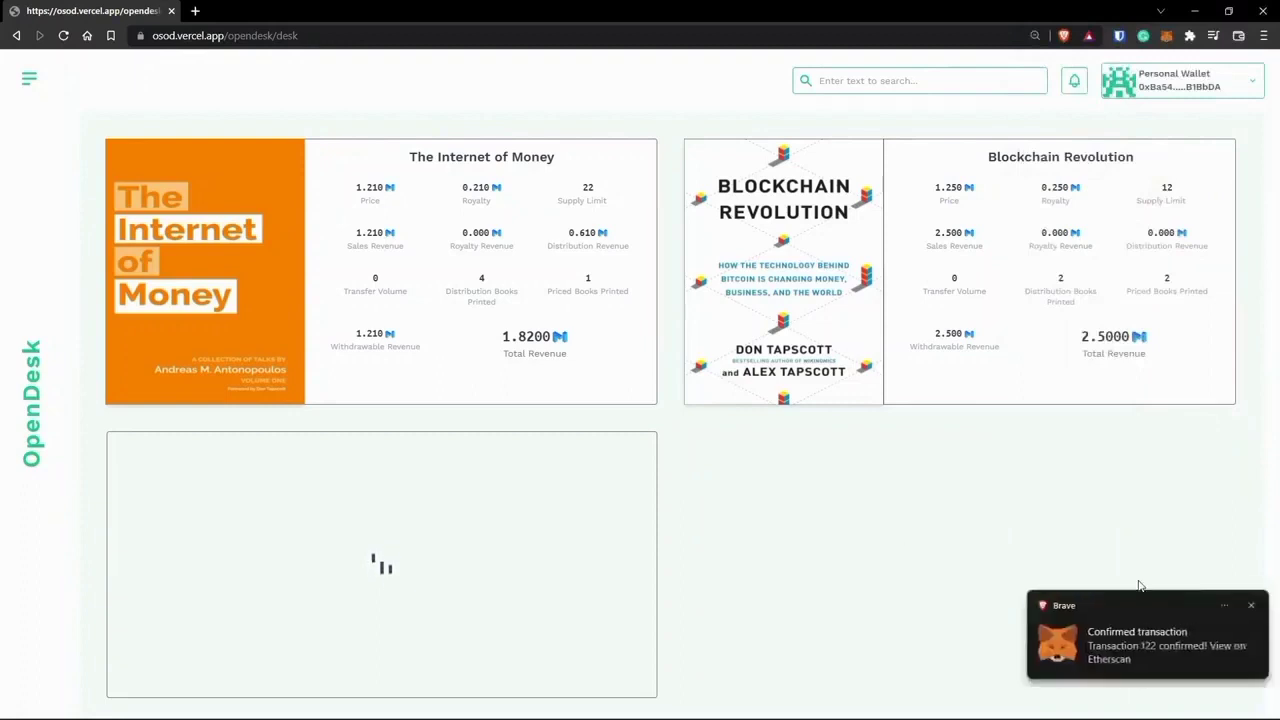
click(1253, 610)
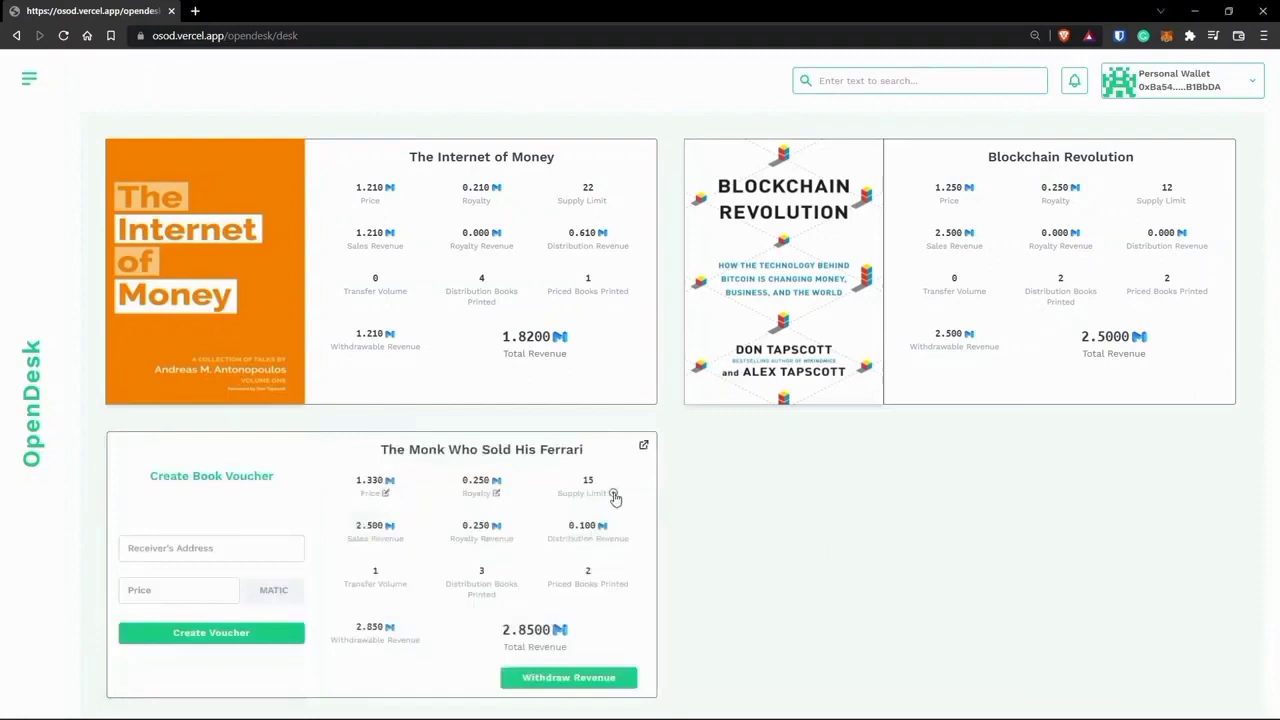
- Set the Monk book's supply limit to 18 and approve the transaction
click(612, 493)
text(8)
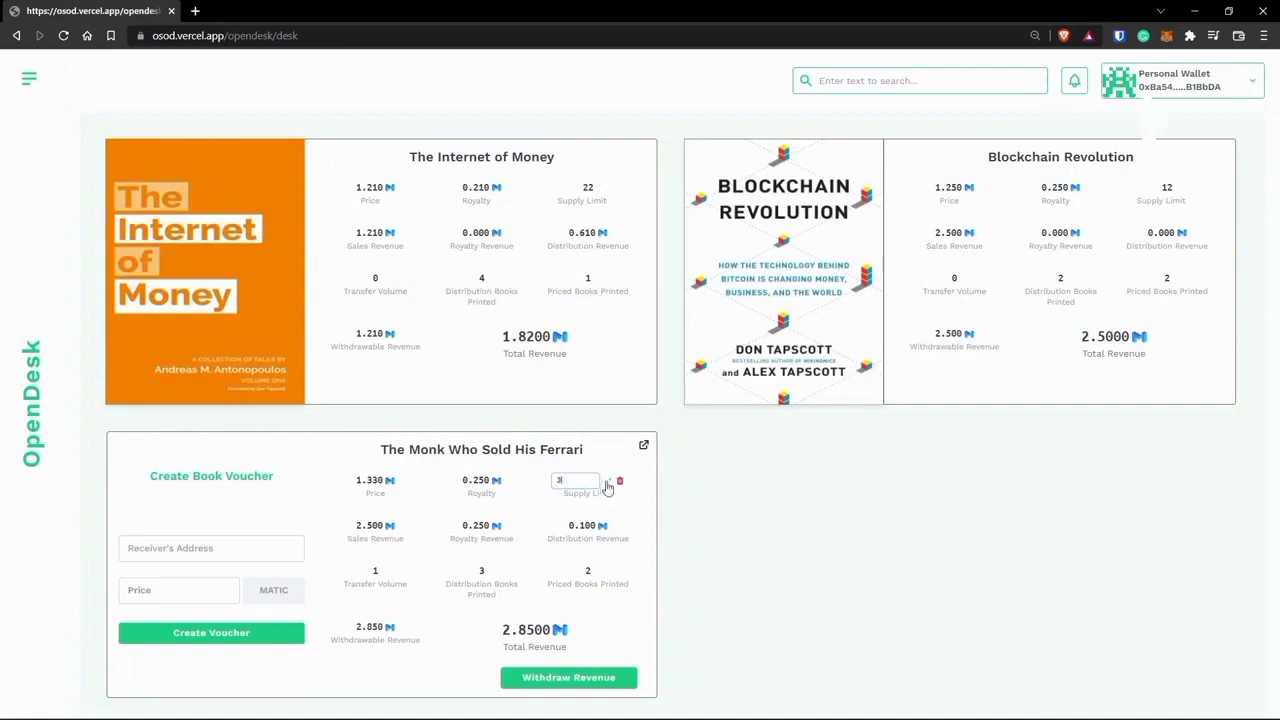
click(607, 481)
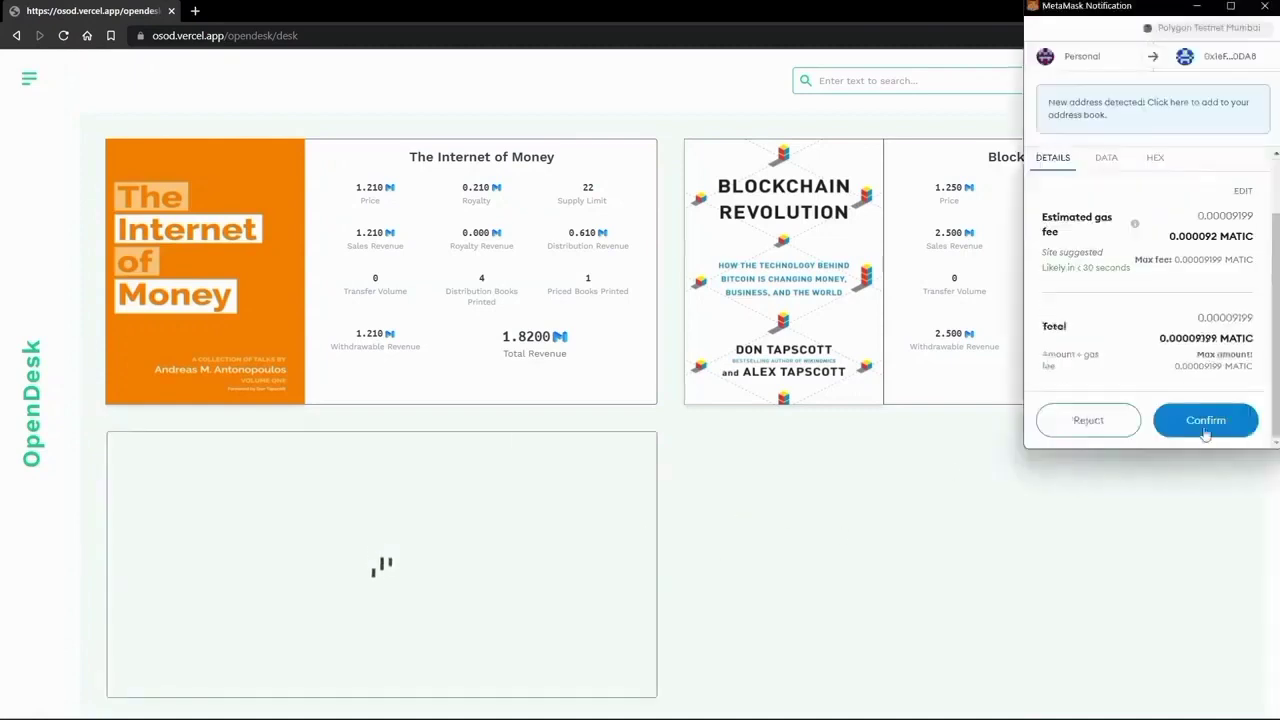
click(1206, 423)
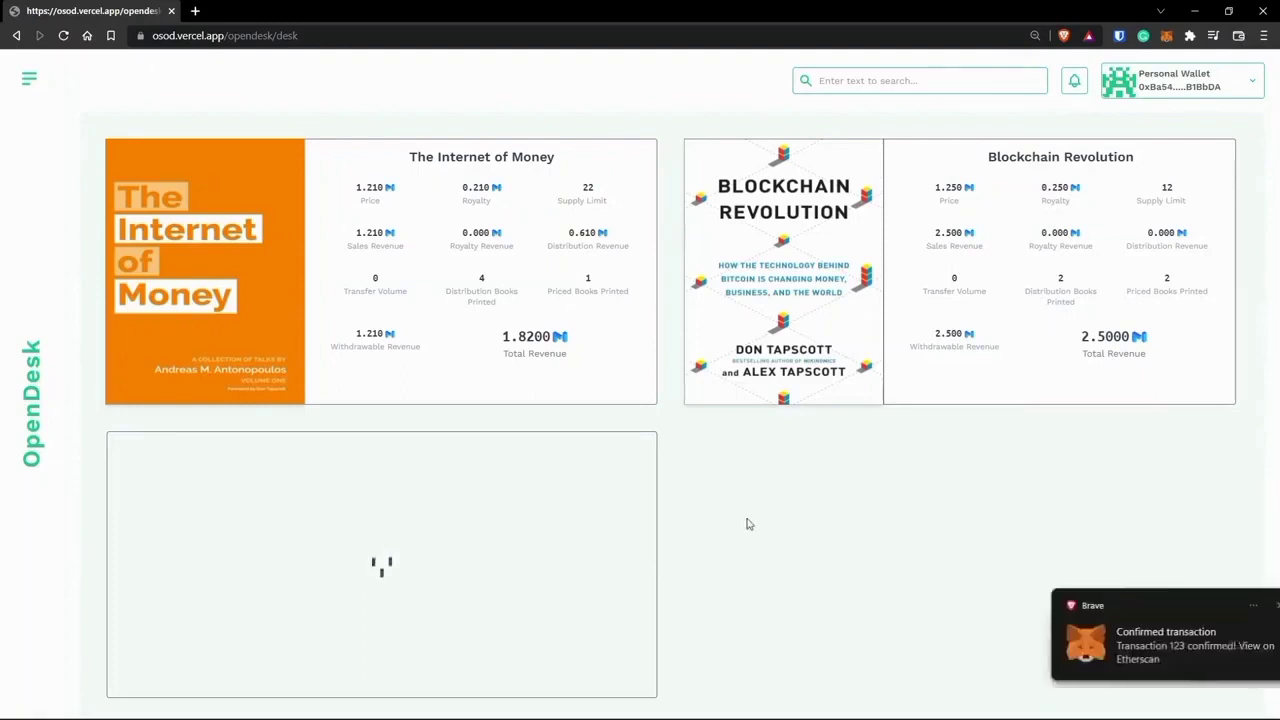
- Verify the Monk book's public page shows 1.3300 MATIC, then return to the Desk
click(1272, 605)
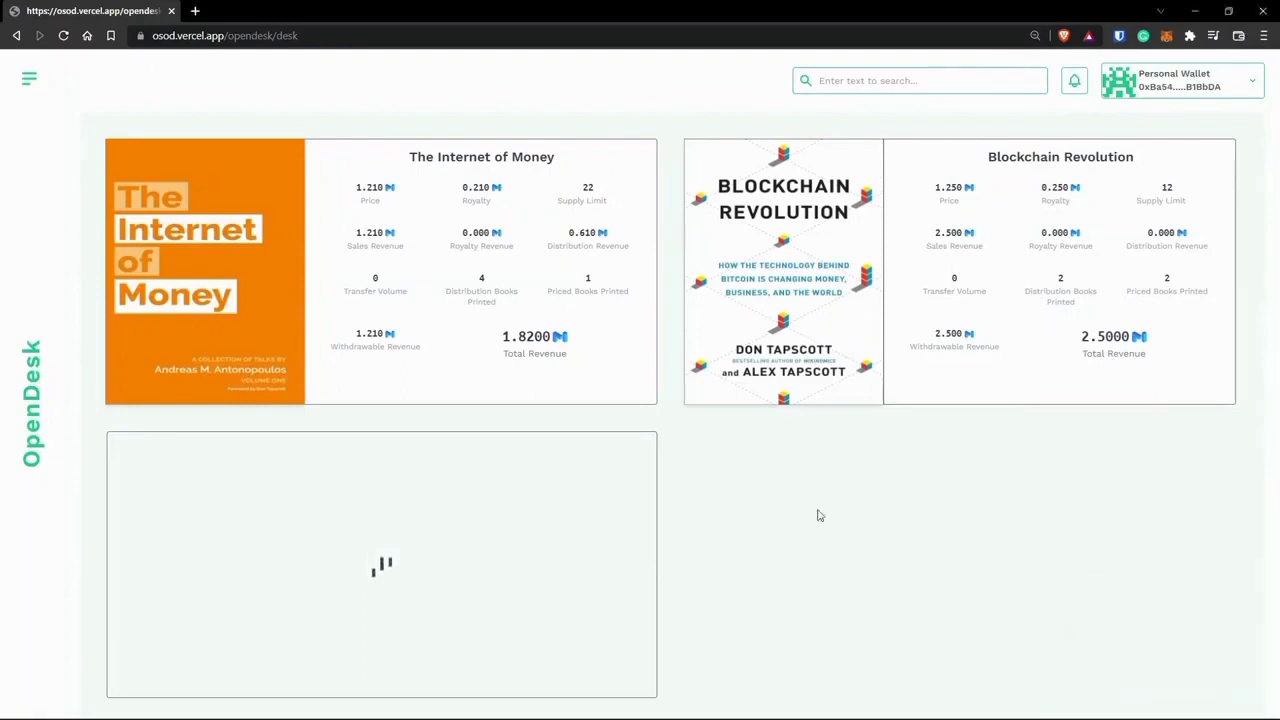
click(641, 447)
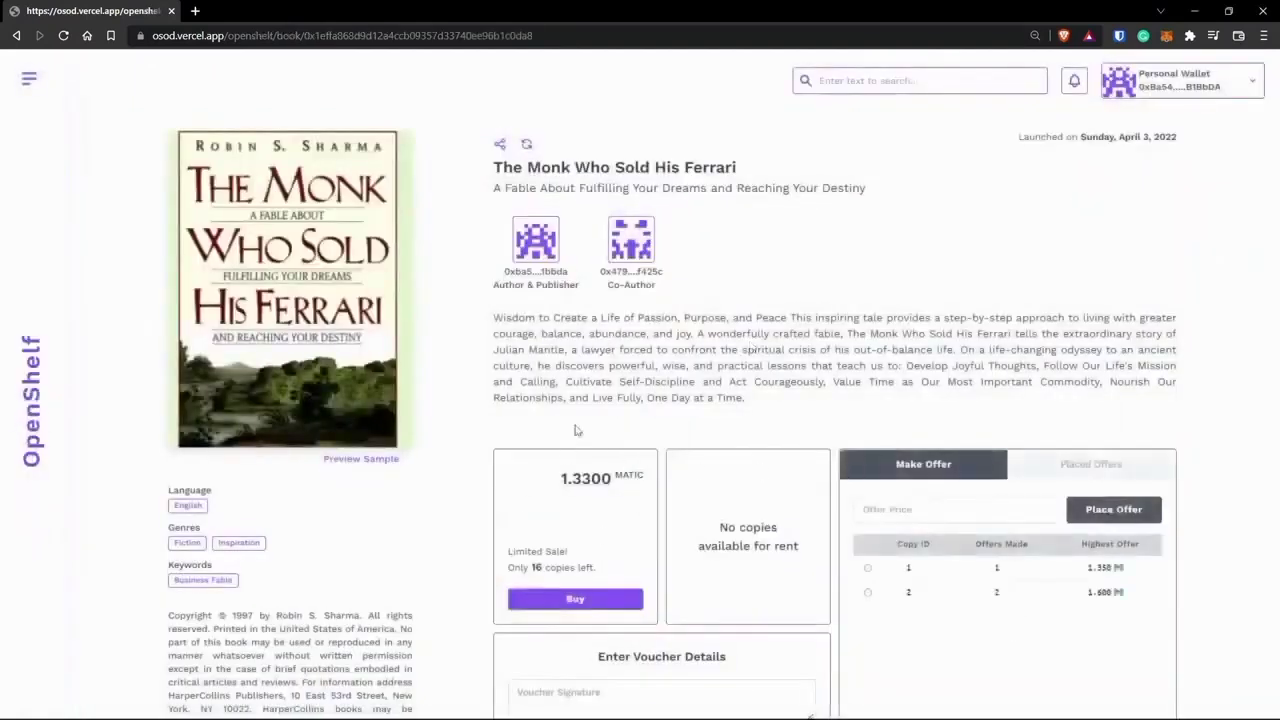
key(alt+Left)
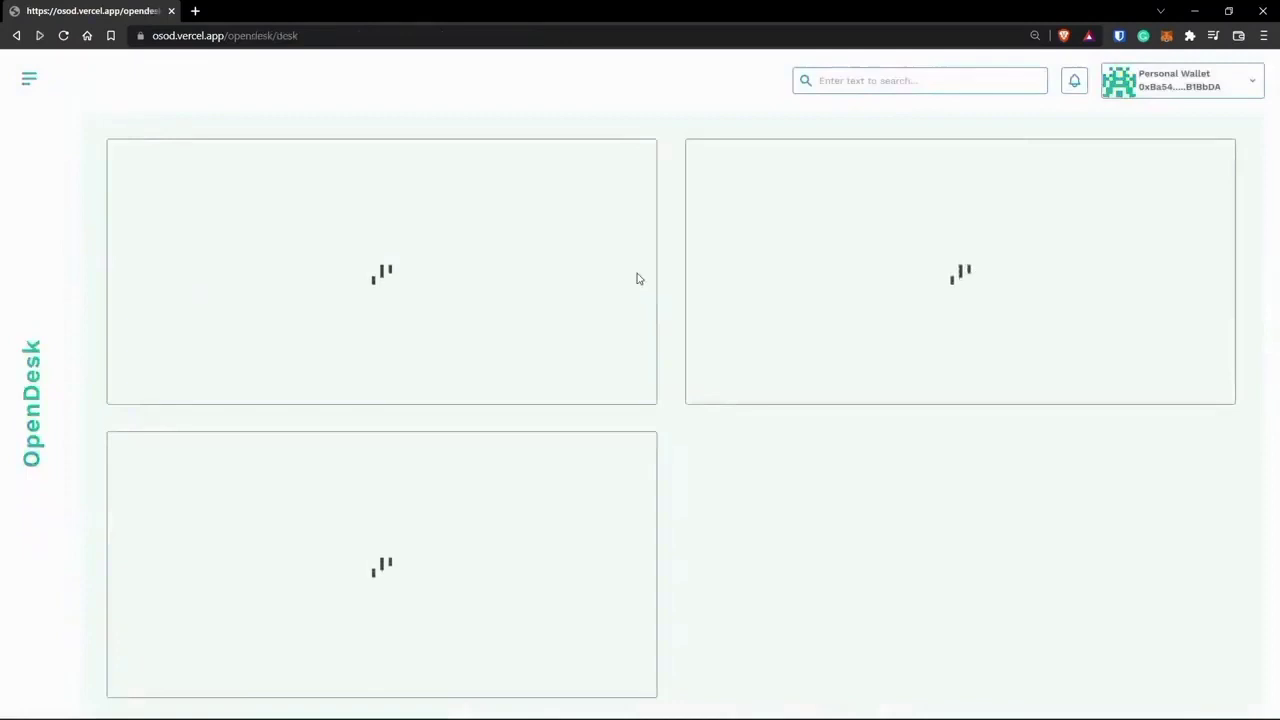